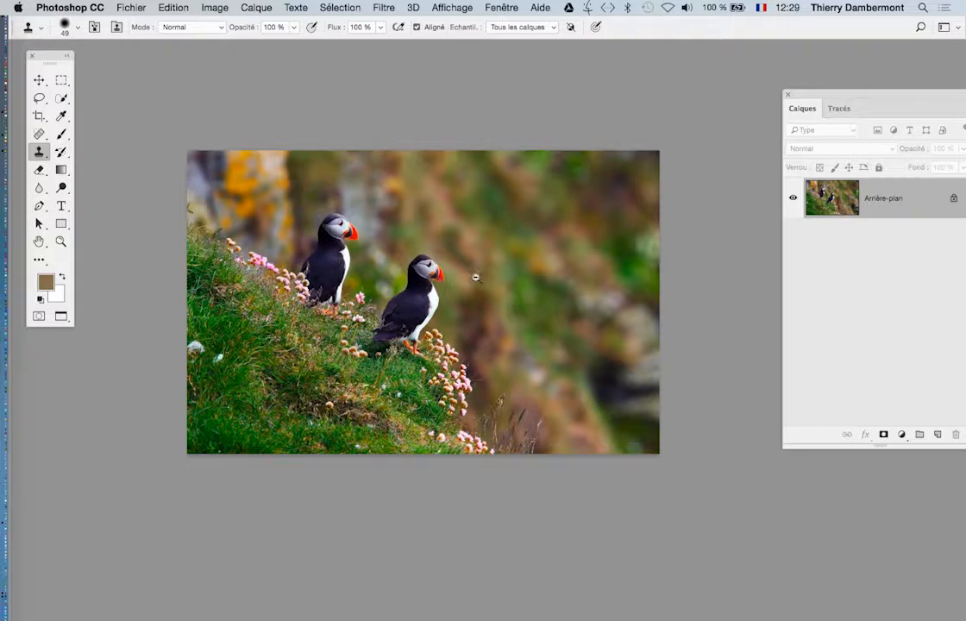
- Extend the canvas to the right of the puffin photo with the Crop tool, roughly doubling the image's width
scroll(475, 278, down, 1)
drag(476, 316, 330, 315)
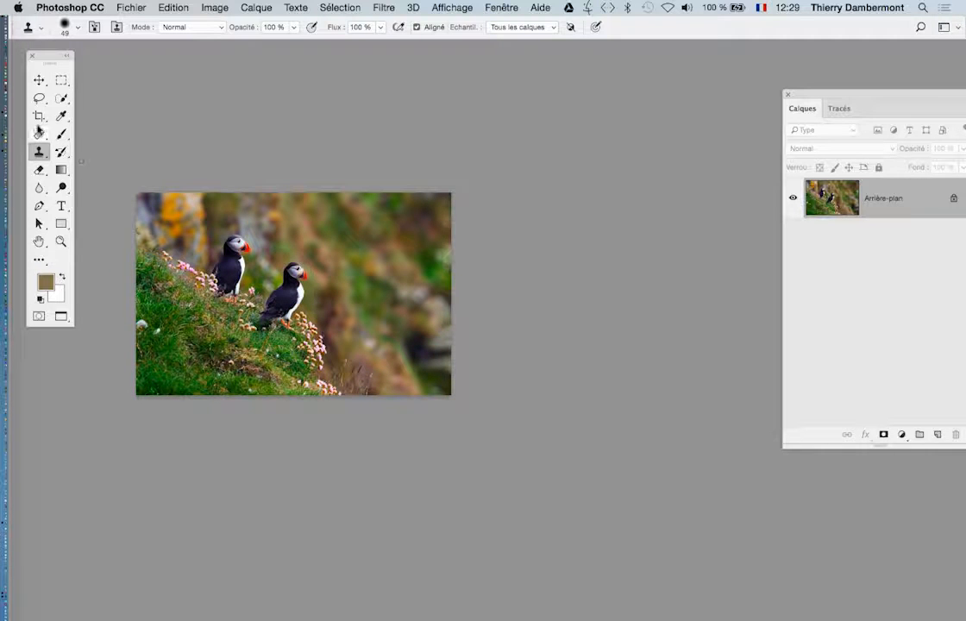
click(39, 118)
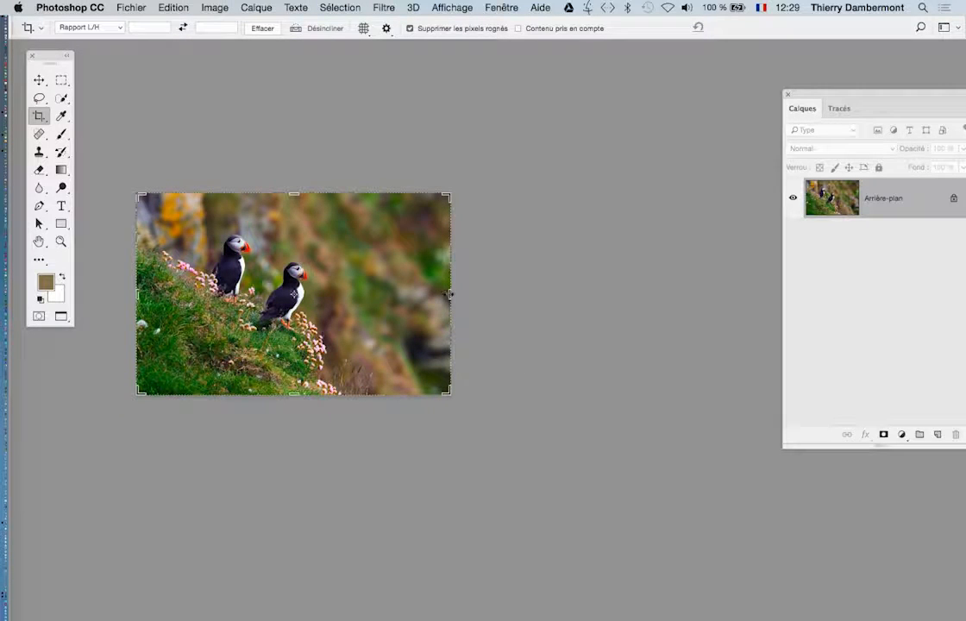
drag(448, 294, 601, 297)
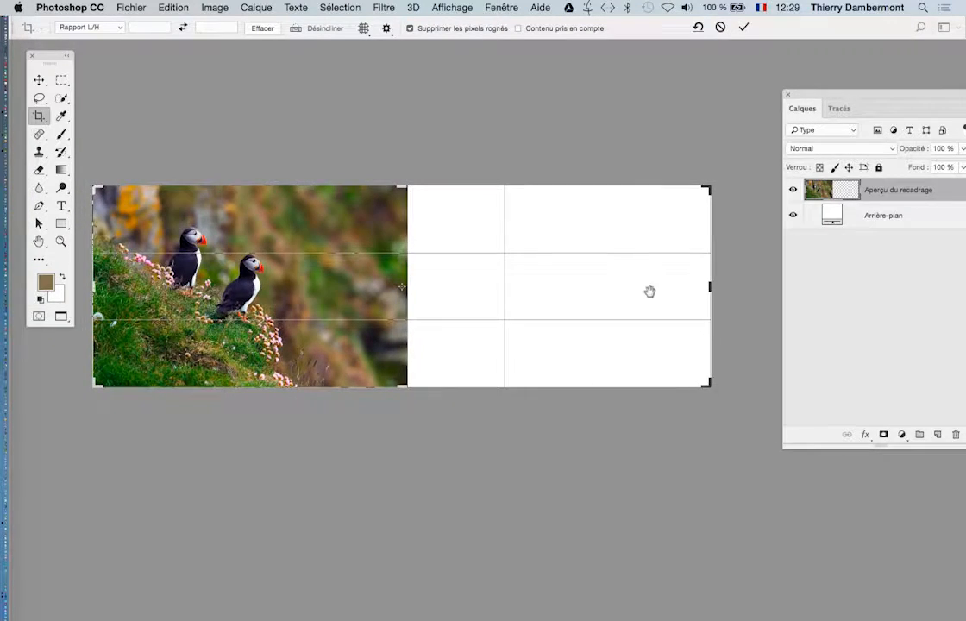
mouse_move(705, 287)
mouse_down()
mouse_move(713, 287)
mouse_move(690, 288)
mouse_move(709, 287)
mouse_up()
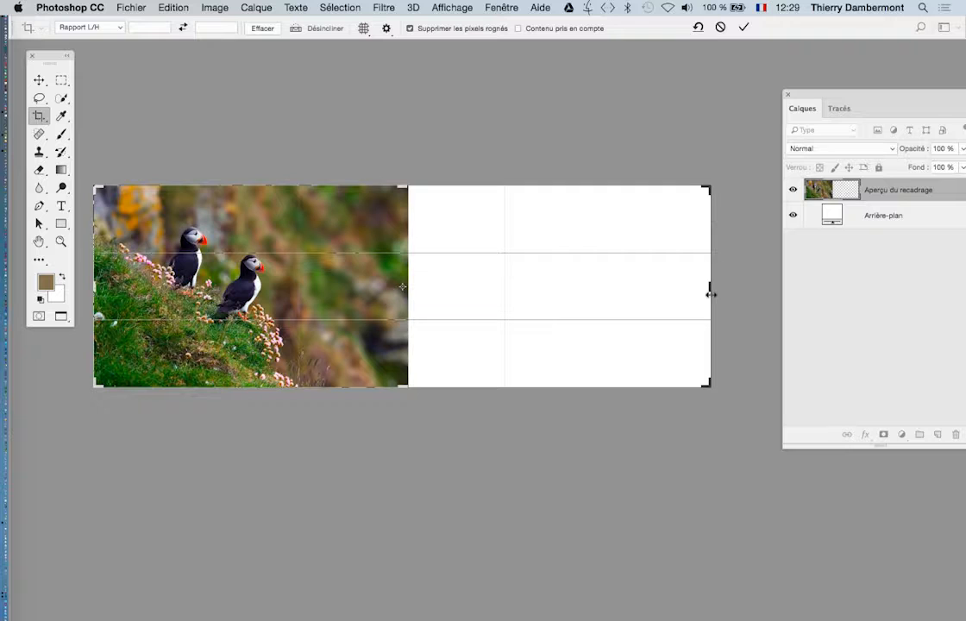
click(743, 27)
- Add a new empty layer above the background layer
drag(563, 326, 442, 263)
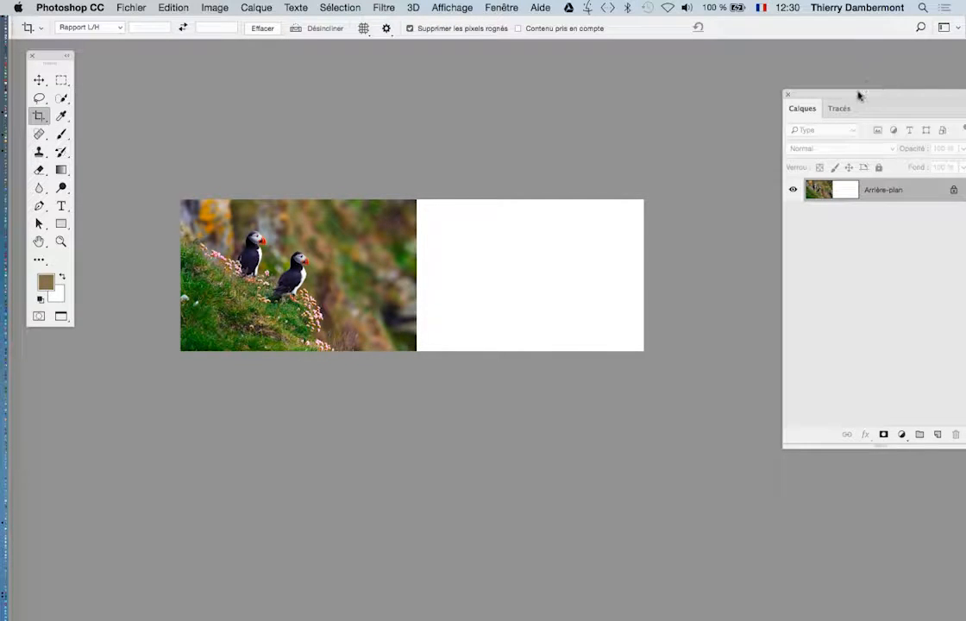
drag(859, 95, 791, 92)
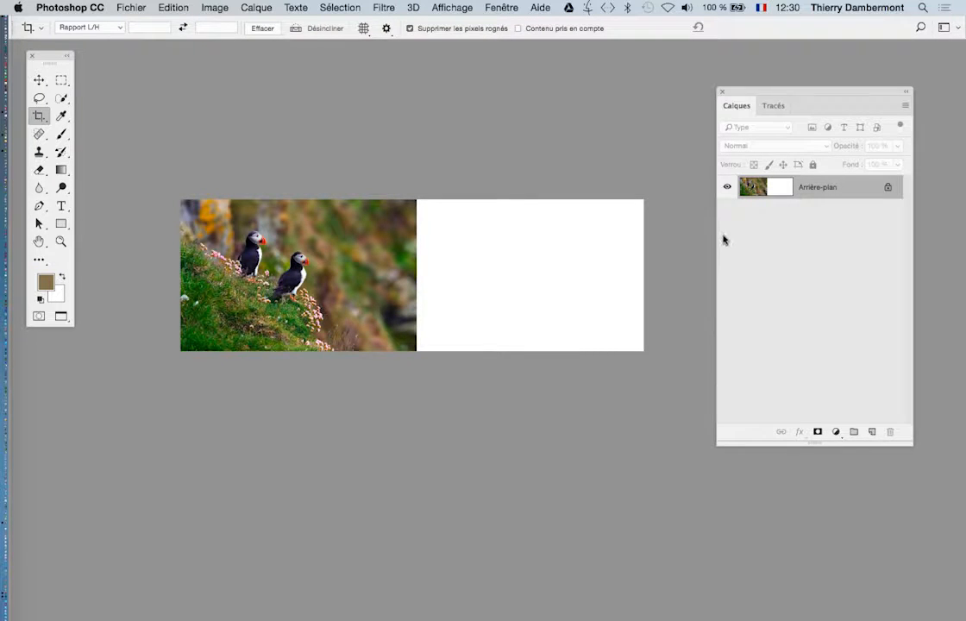
click(872, 432)
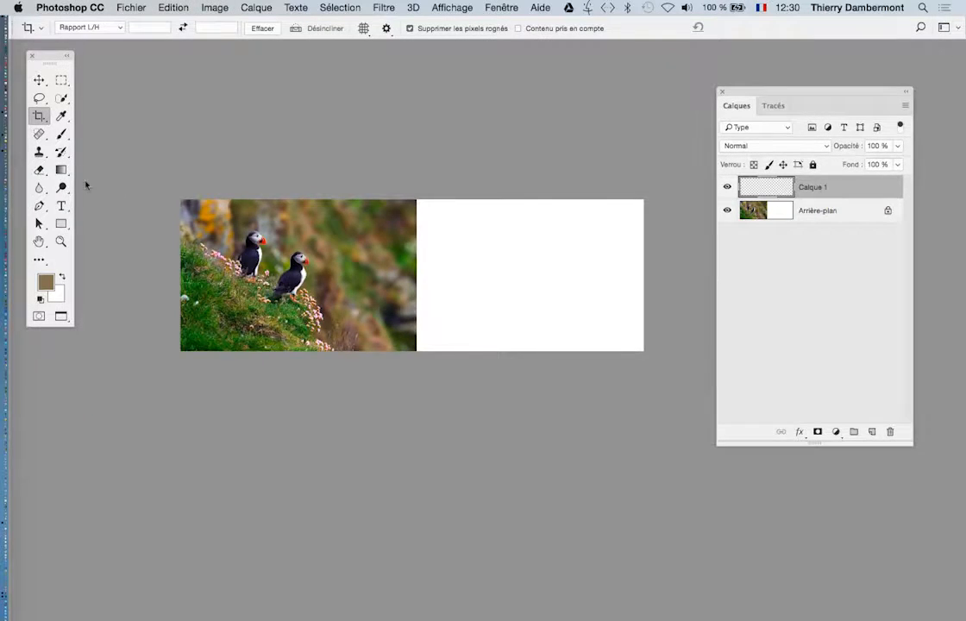
- Clone the blurred hillside past the photo's right edge into the white area with the Clone Stamp, enlarging the soft brush to 827 px
click(39, 151)
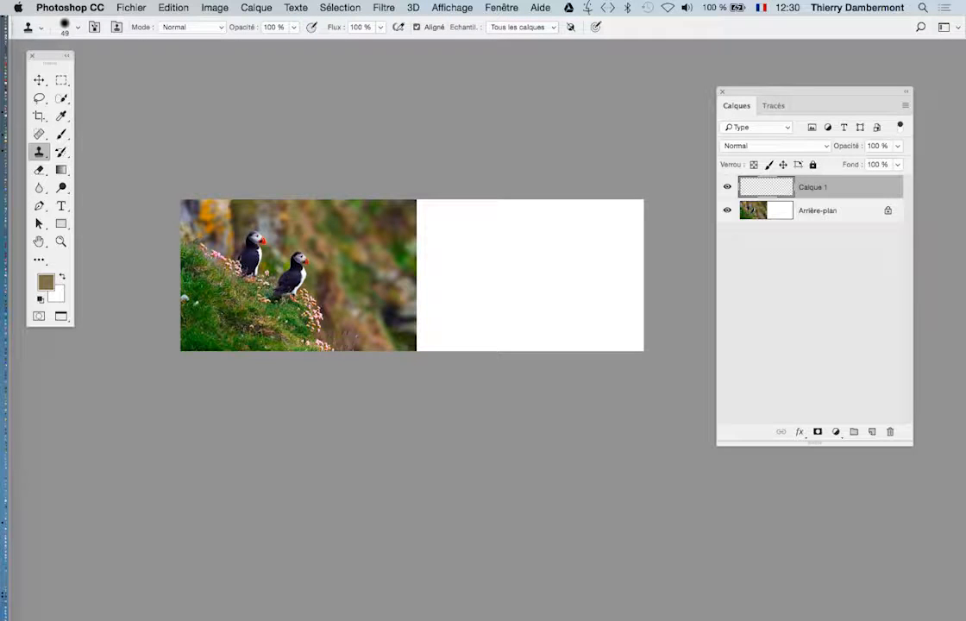
scroll(368, 260, up, 5)
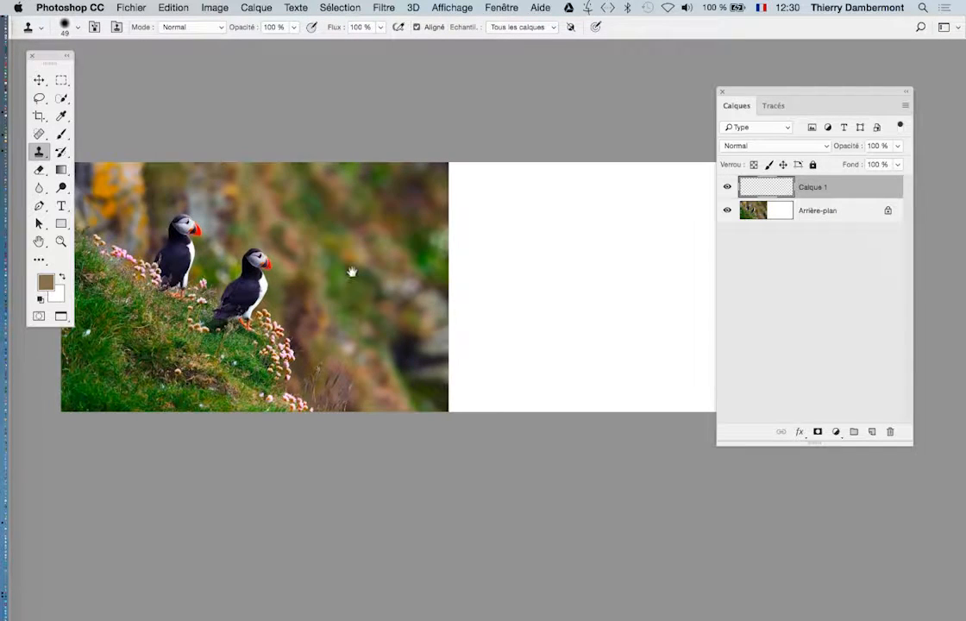
mouse_move(362, 269)
mouse_down()
mouse_move(440, 267)
mouse_move(298, 249)
mouse_move(311, 228)
mouse_move(338, 230)
mouse_up()
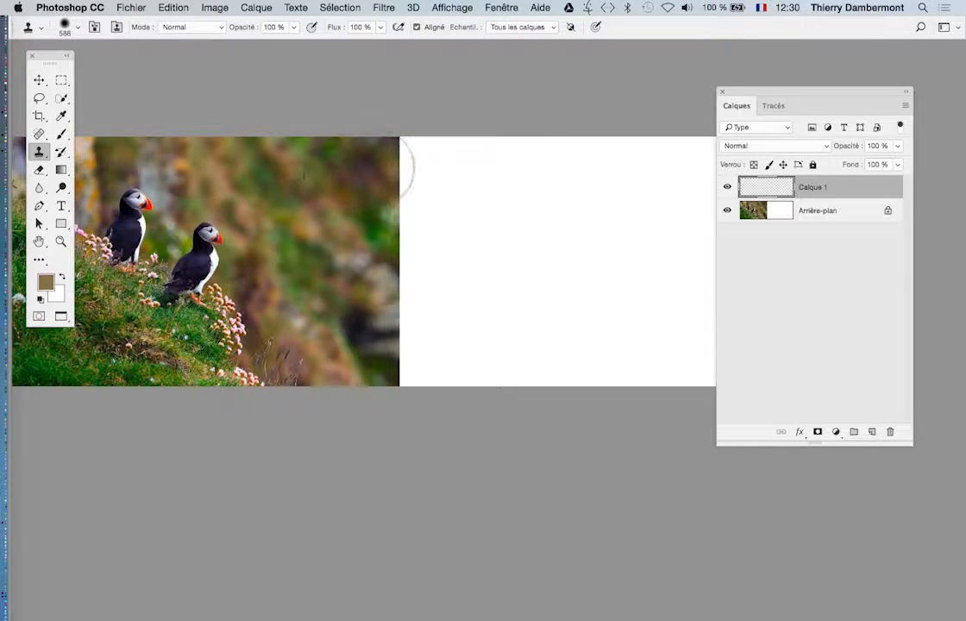
mouse_move(373, 168)
mouse_down()
mouse_move(371, 156)
mouse_move(388, 159)
mouse_move(379, 241)
mouse_move(410, 302)
mouse_up()
mouse_move(349, 220)
mouse_down()
mouse_move(415, 293)
mouse_move(417, 366)
mouse_up()
ctrl+alt+drag(300, 197, 342, 197)
alt+click(316, 208)
mouse_move(438, 178)
mouse_down()
mouse_move(495, 172)
mouse_move(459, 266)
mouse_move(484, 330)
mouse_move(493, 330)
mouse_move(465, 379)
mouse_move(513, 307)
mouse_move(559, 324)
mouse_move(569, 379)
mouse_up()
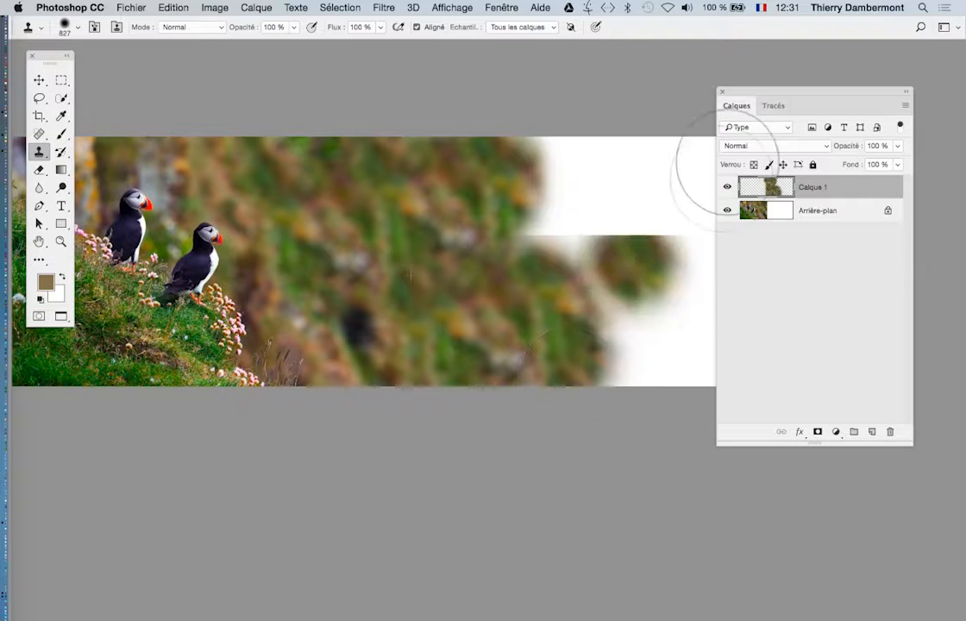
- Continue cloning hillside texture across the white area until it reaches the canvas's right edge
drag(742, 93, 865, 162)
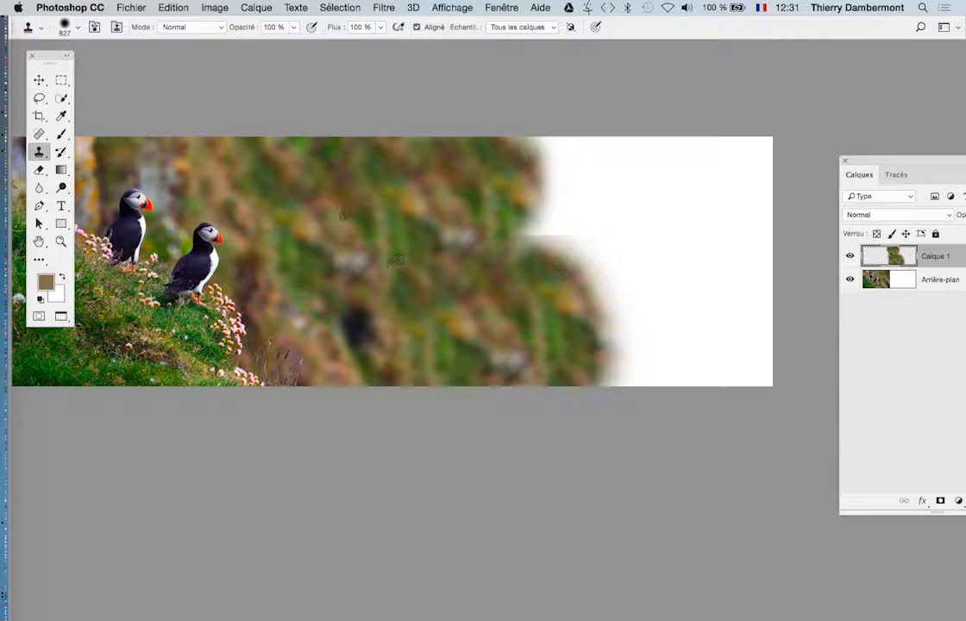
mouse_move(539, 215)
mouse_down()
mouse_move(625, 302)
mouse_move(646, 345)
mouse_up()
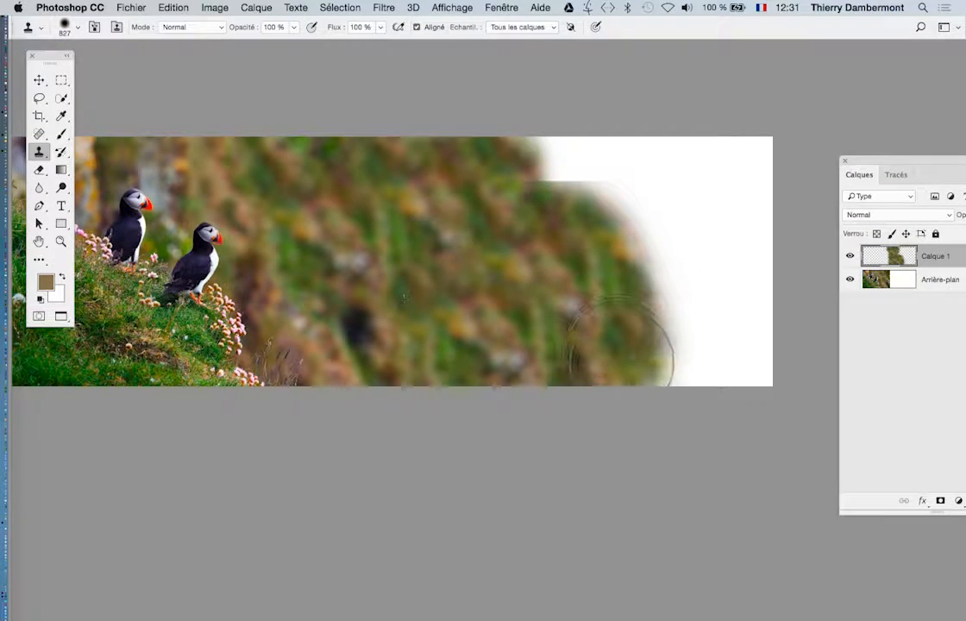
mouse_move(440, 256)
mouse_down()
mouse_move(582, 161)
mouse_move(664, 166)
mouse_move(604, 172)
mouse_up()
mouse_move(550, 134)
mouse_down()
mouse_move(647, 172)
mouse_move(712, 172)
mouse_move(690, 179)
mouse_up()
drag(595, 224, 724, 285)
drag(653, 202, 733, 194)
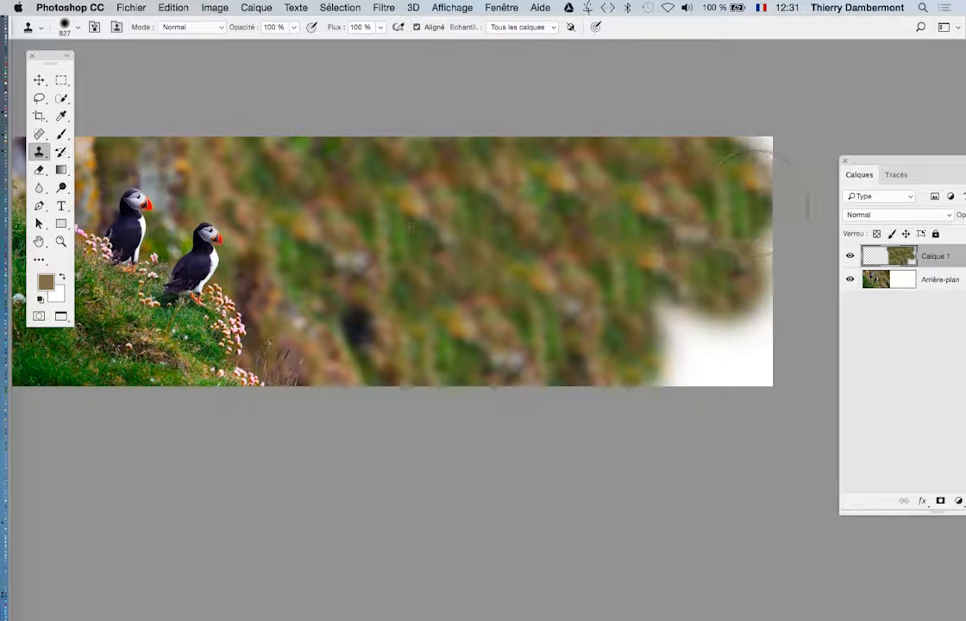
alt+click(330, 201)
drag(638, 180, 804, 164)
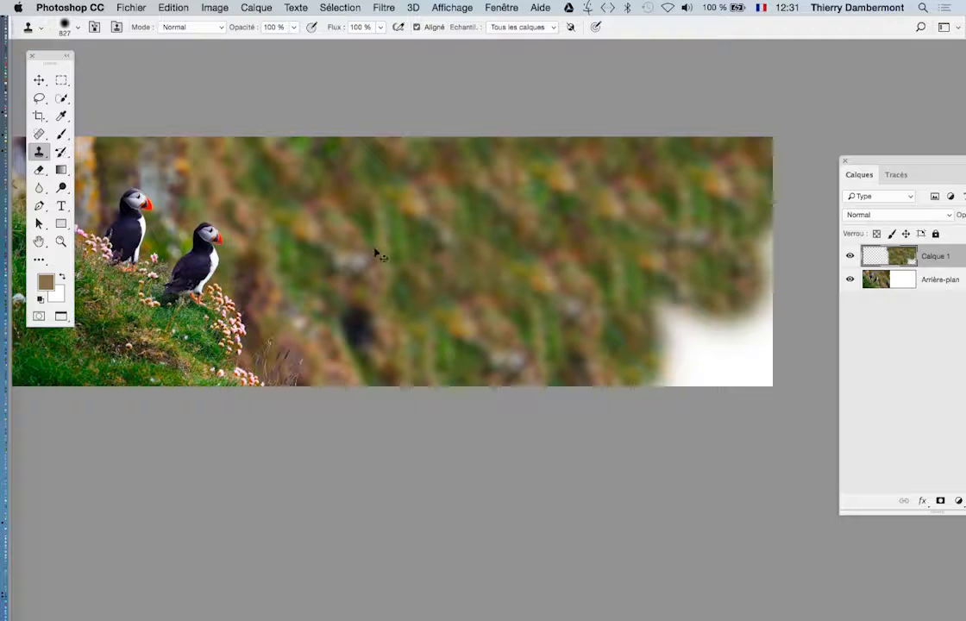
key(super+z)
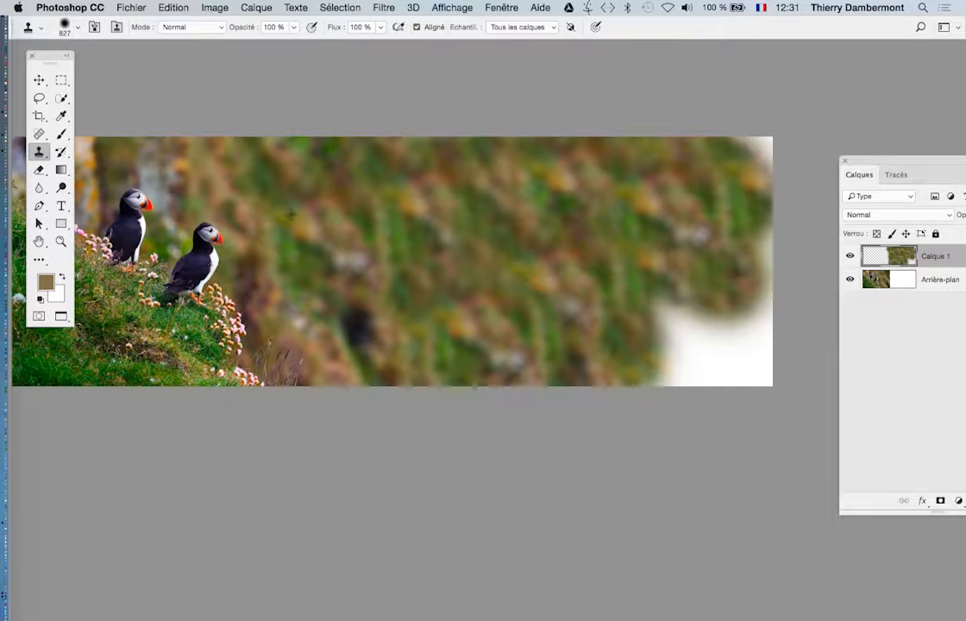
- Clone hillside texture over the dark patch along the photo's lower edge and across the white lower-right corner
mouse_move(346, 306)
mouse_down()
mouse_move(431, 362)
mouse_move(497, 373)
mouse_move(502, 342)
mouse_up()
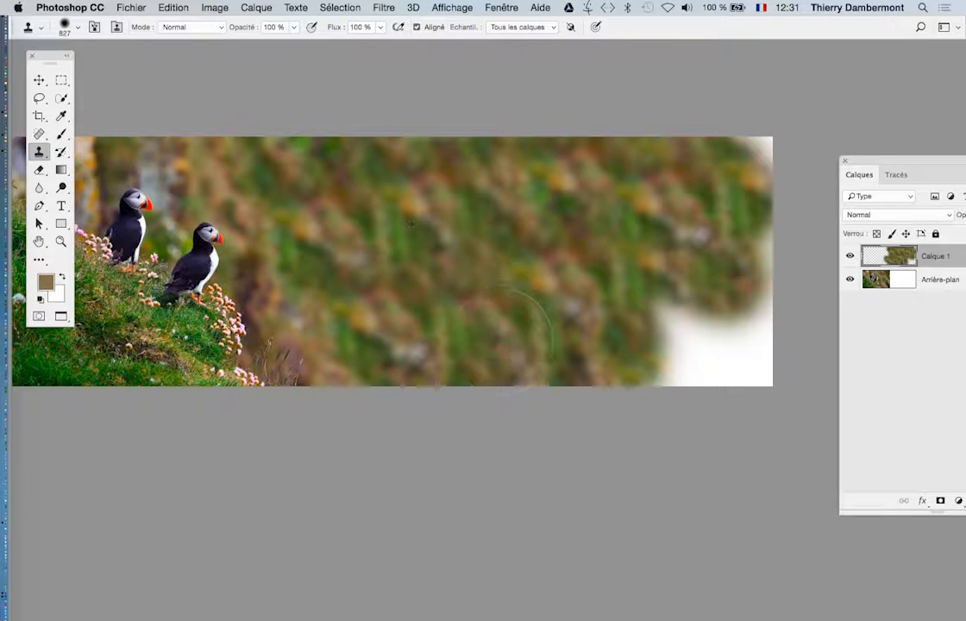
alt+click(421, 226)
drag(600, 306, 815, 386)
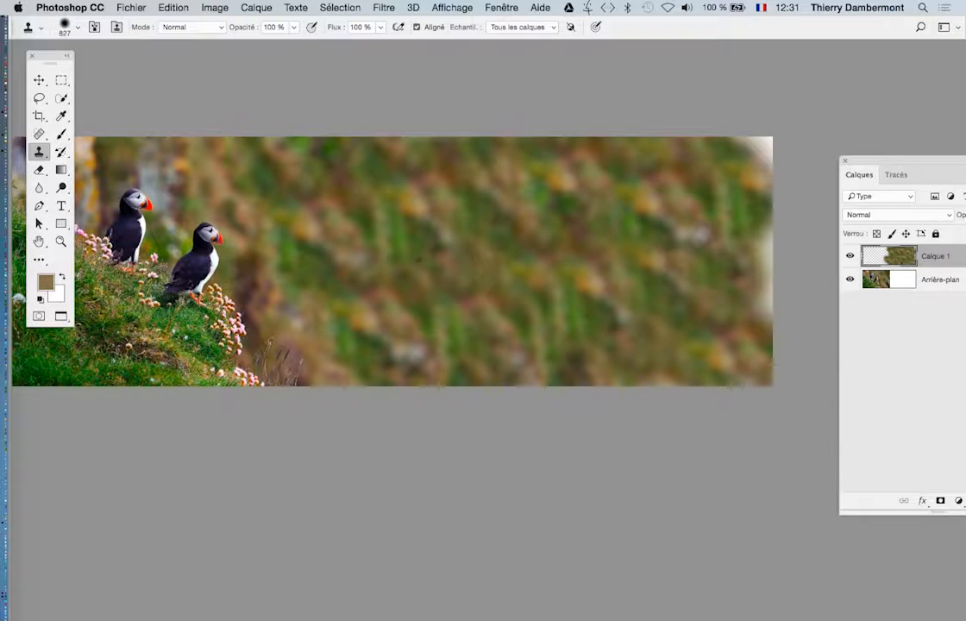
- Fill the remaining white gaps along the right edge and upper-right corner by cloning hillside with a 621 px brush
drag(312, 217, 284, 225)
alt+click(302, 216)
mouse_move(743, 259)
mouse_down()
mouse_move(763, 299)
mouse_move(750, 164)
mouse_up()
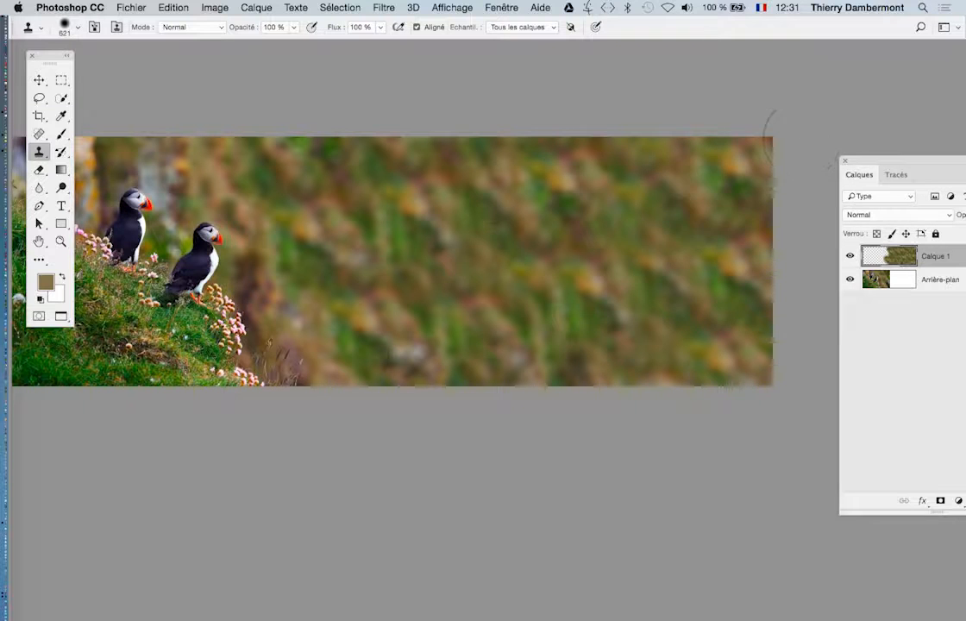
- Clone light rock detail near the extension's upper right, and stamp hillside texture over the patch farther from the edge
scroll(560, 295, down, 3)
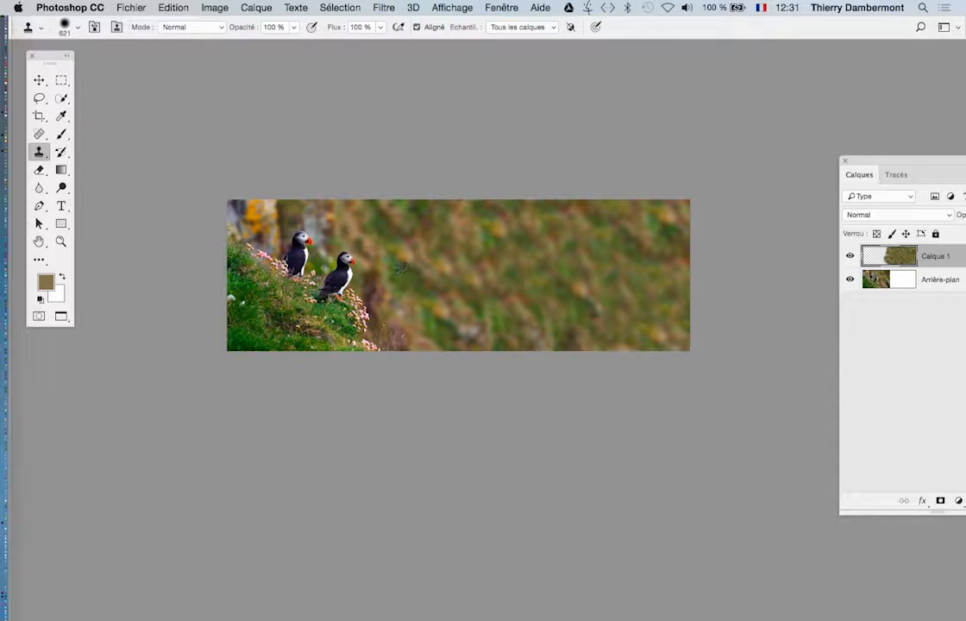
click(622, 248)
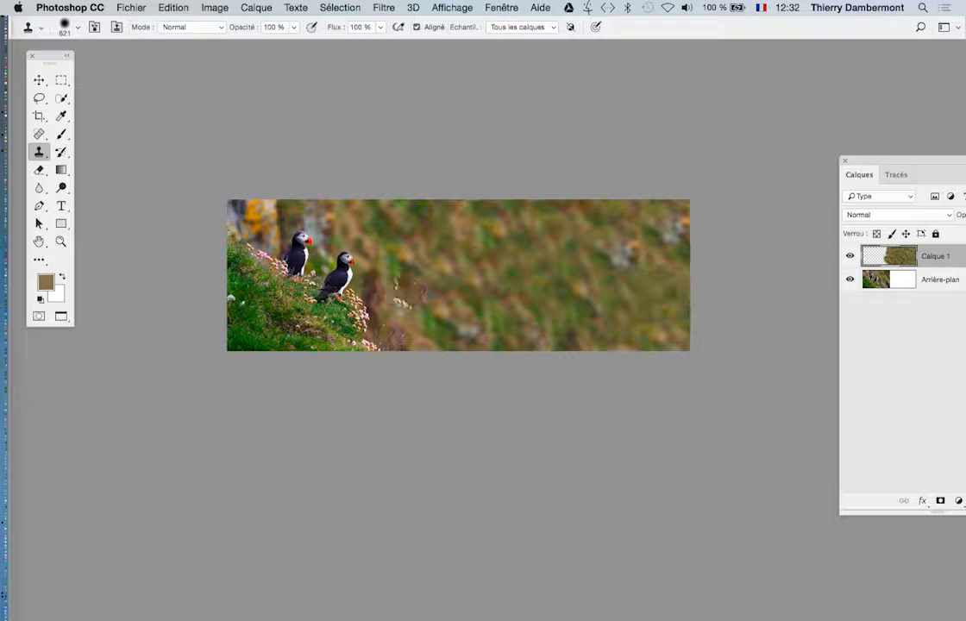
drag(469, 296, 365, 278)
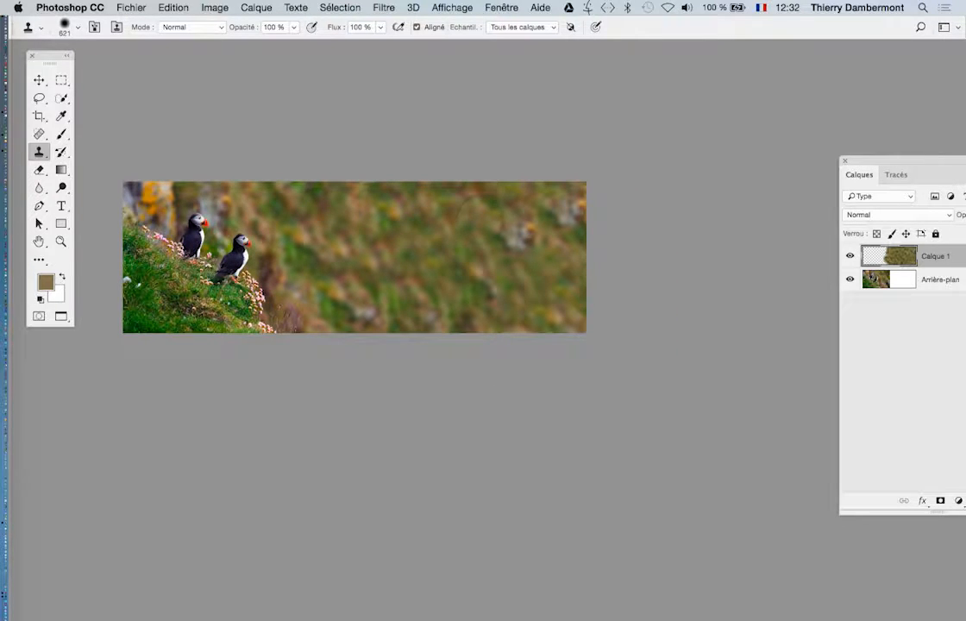
click(516, 232)
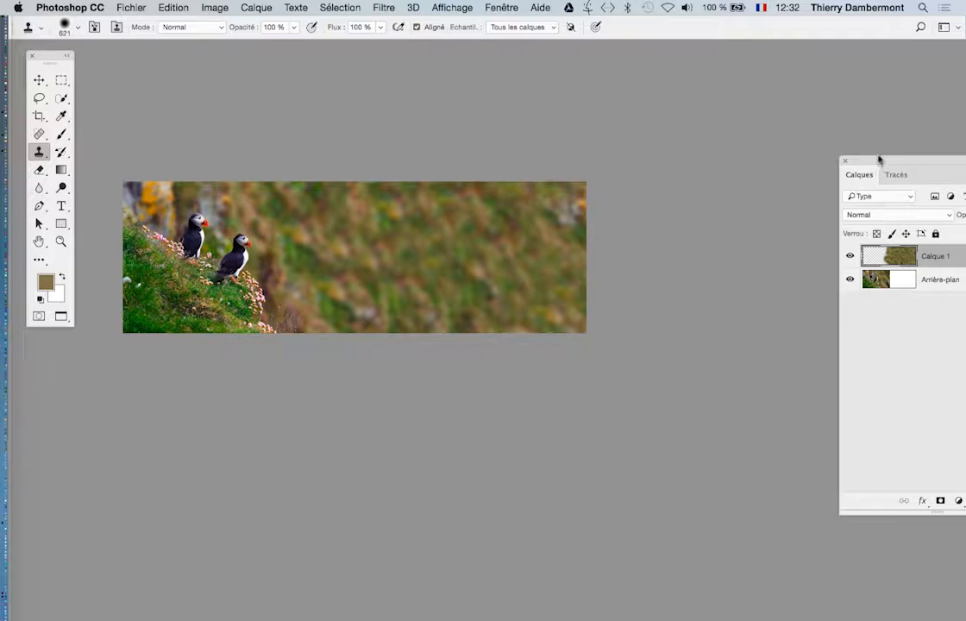
- Save the image as a layered Photoshop file named "Puffin-Birds-Wallpaper - AJOUT DE ZONE.psd" in tampon-nov2016, with maximised compatibility
mouse_move(878, 160)
mouse_down()
mouse_move(730, 164)
mouse_move(649, 133)
mouse_move(674, 130)
mouse_up()
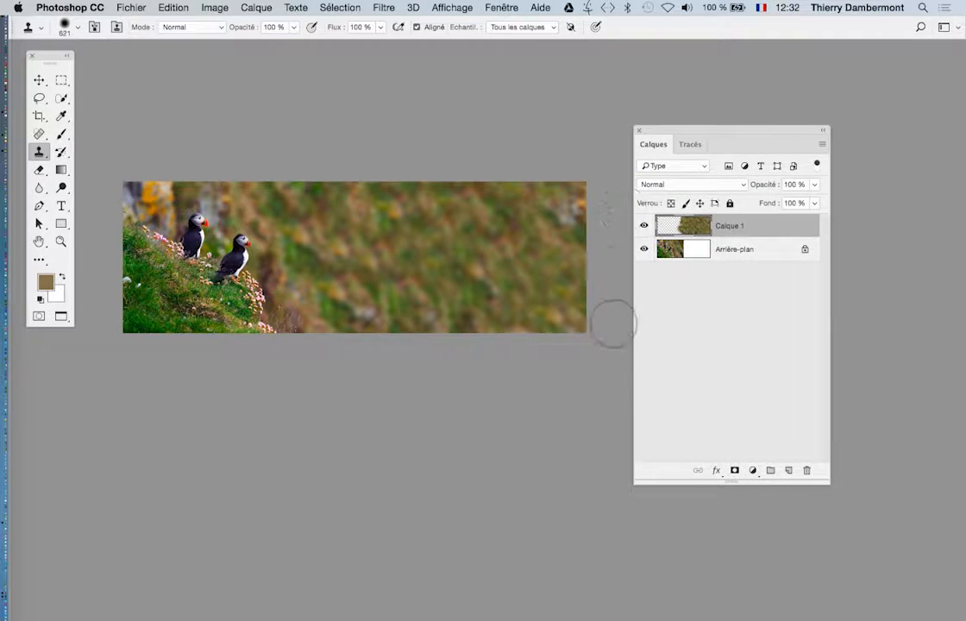
click(131, 8)
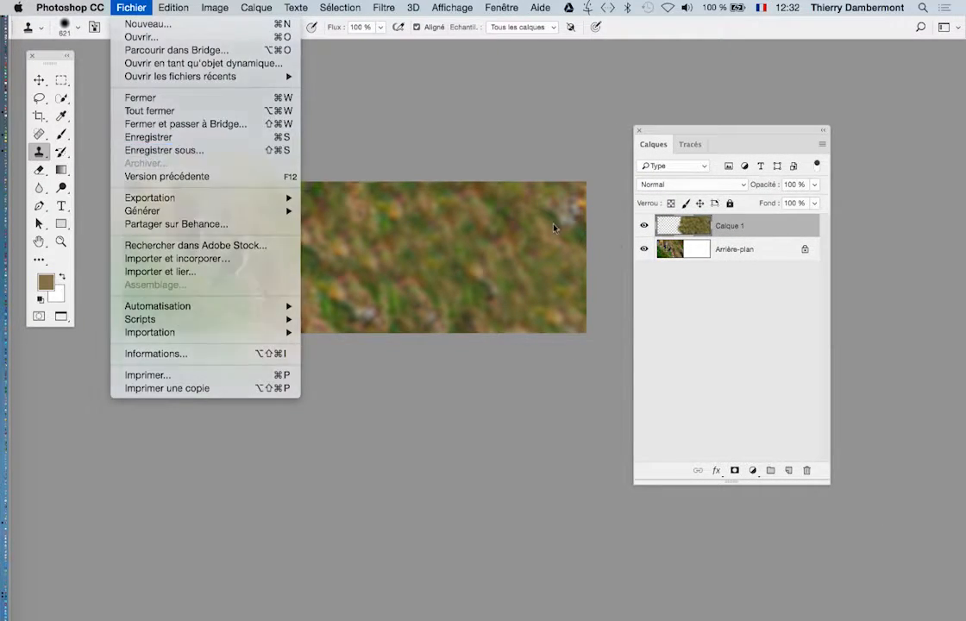
key(super+shift+s)
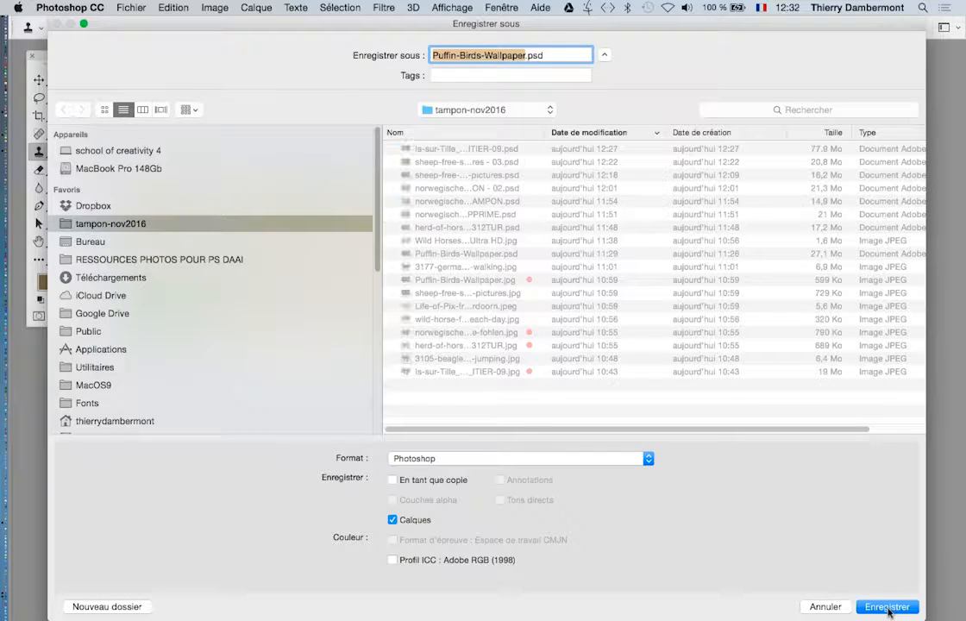
click(888, 607)
click(505, 114)
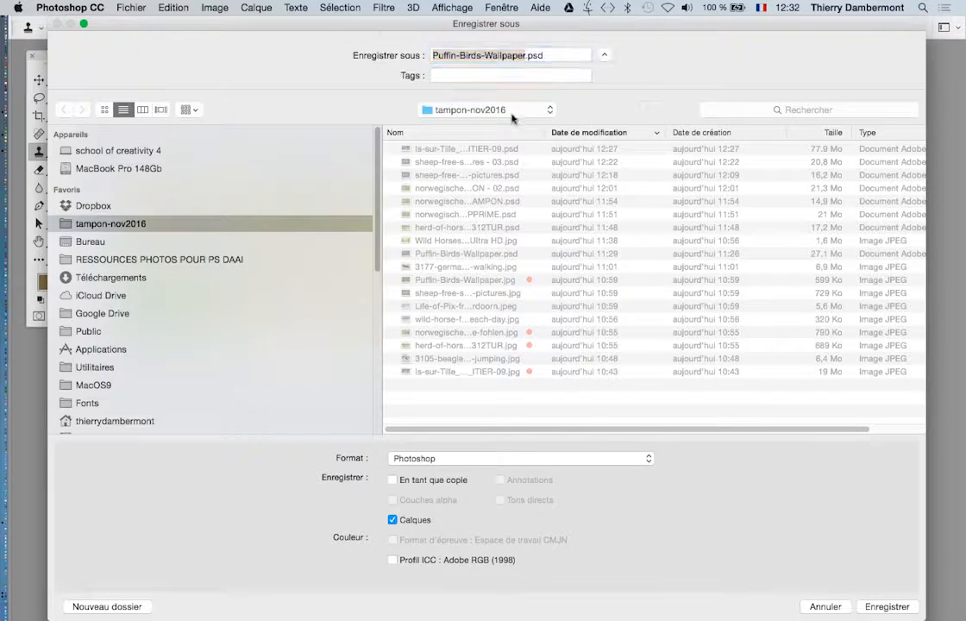
click(525, 56)
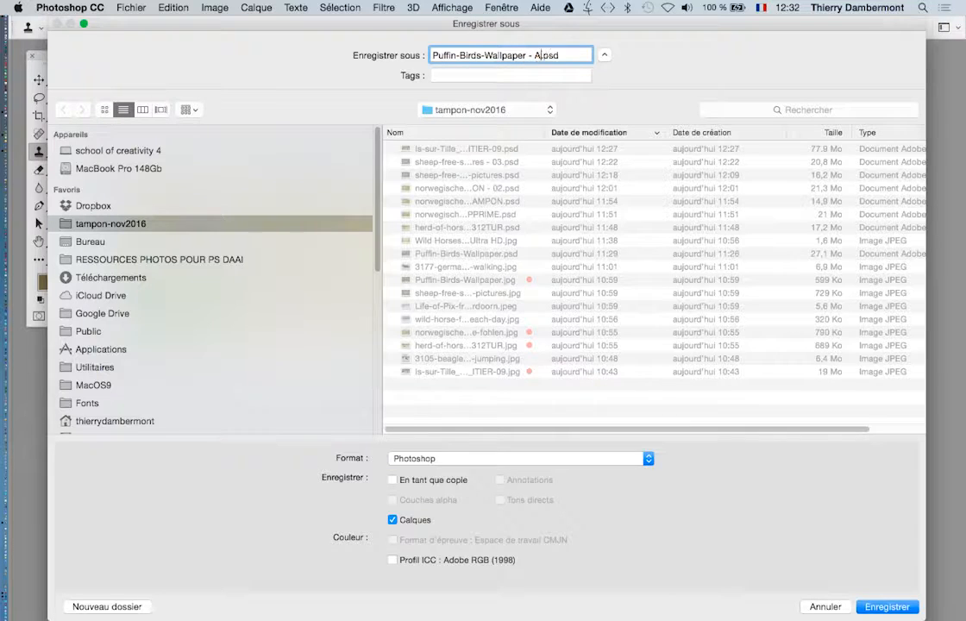
text(- AJOUT DE ZONE)
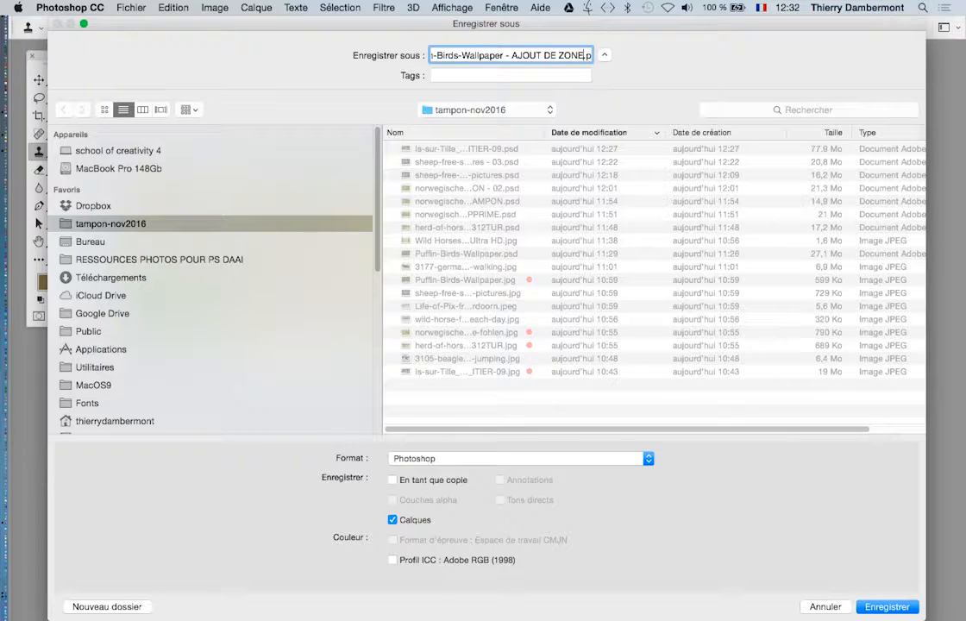
key(Return)
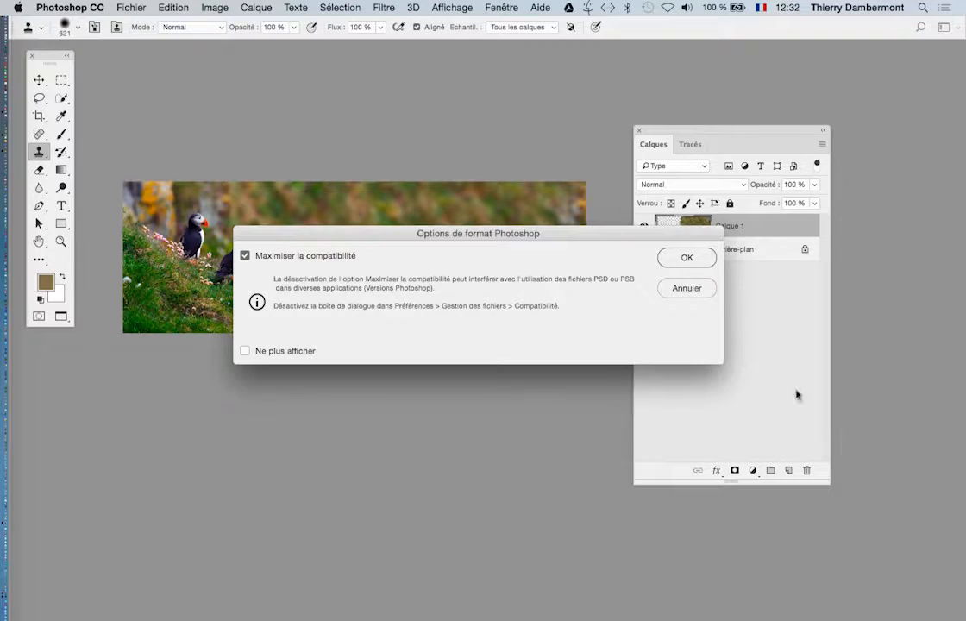
click(679, 259)
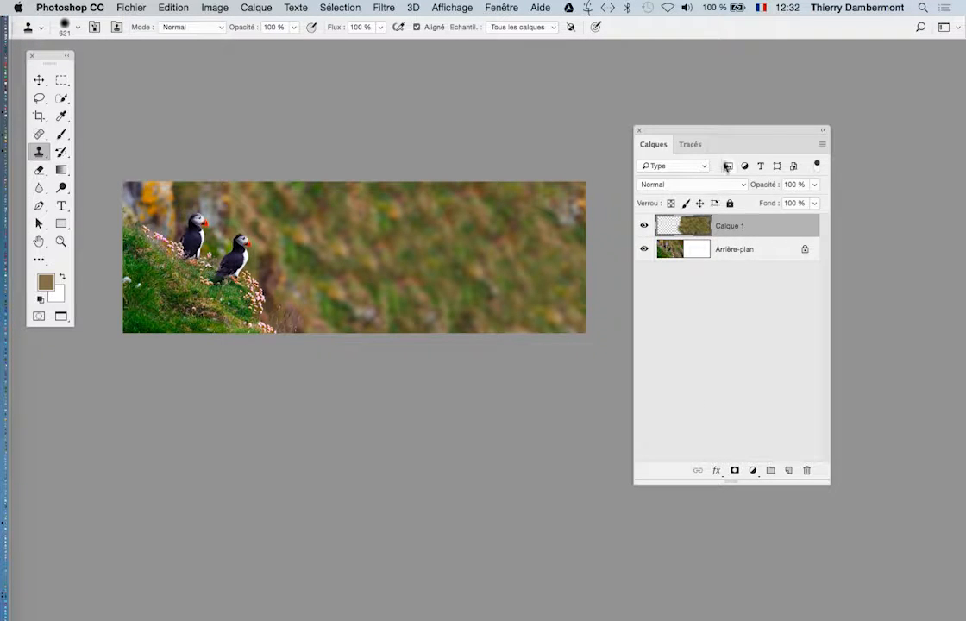
- Draw a paragraph text frame over the blurred hillside beside the puffins with the Horizontal Type tool
drag(699, 134, 746, 129)
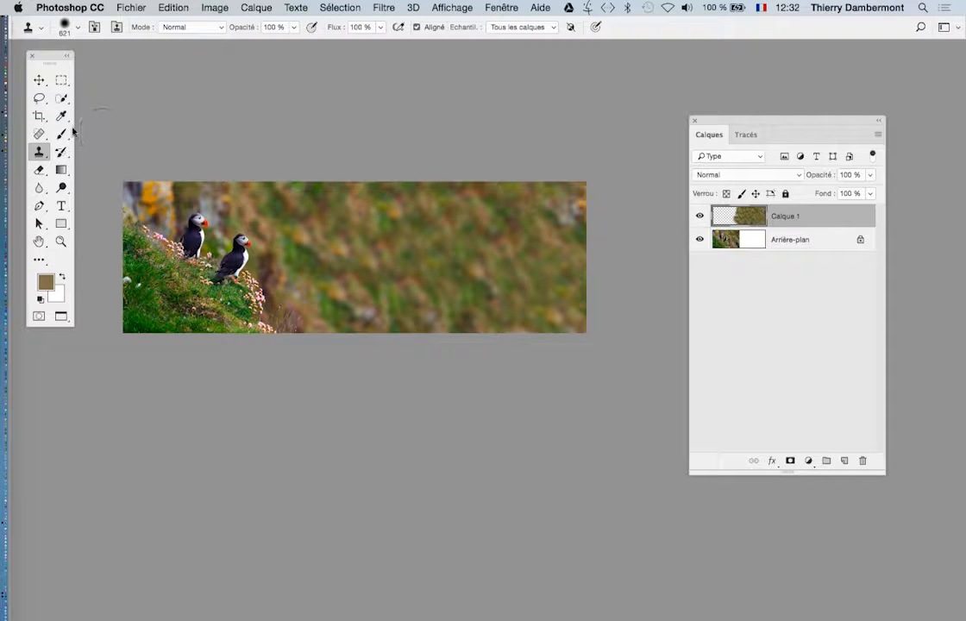
drag(66, 60, 84, 89)
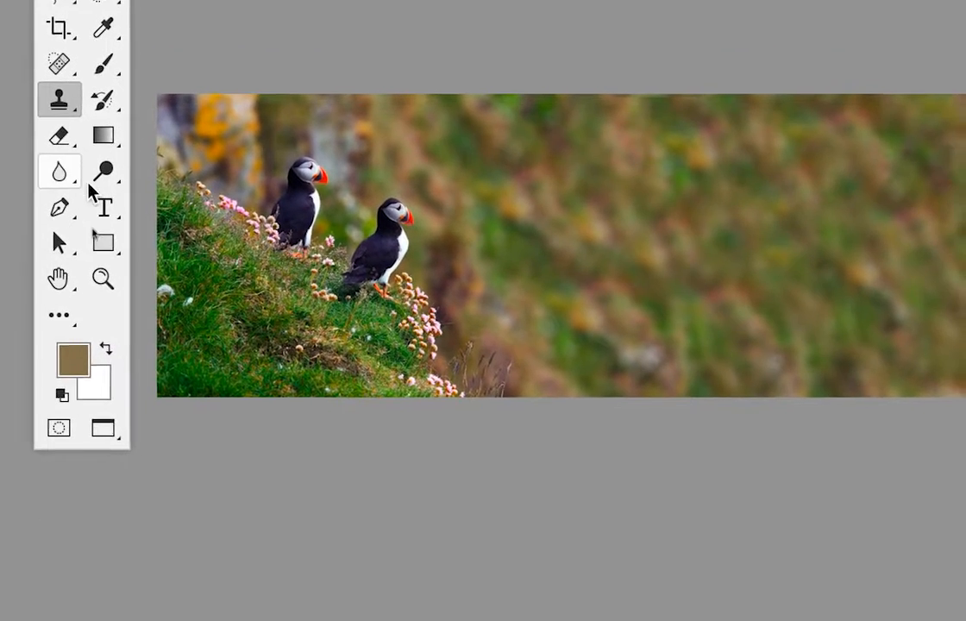
click(110, 388)
click(93, 197)
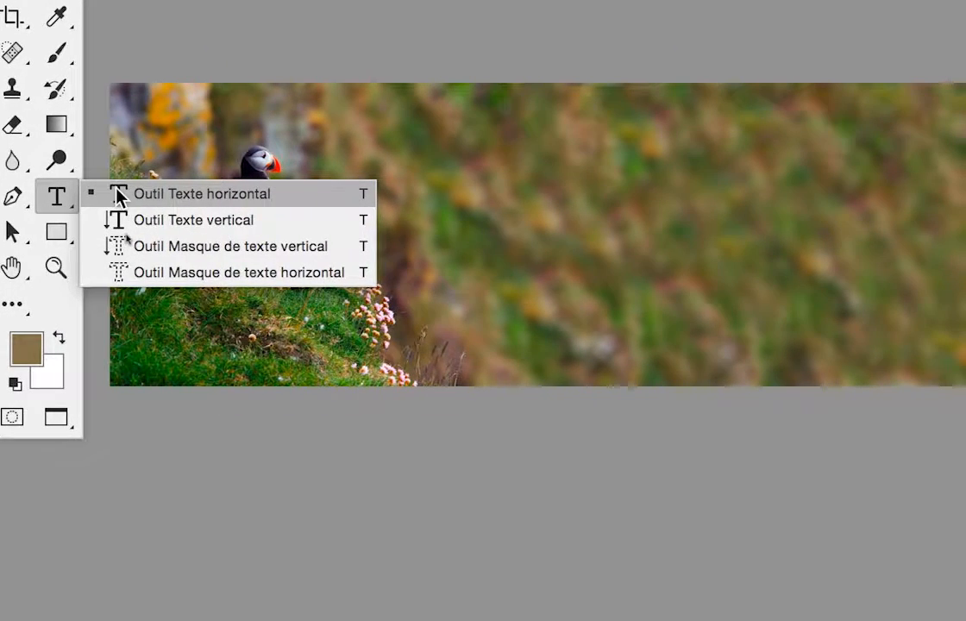
click(119, 195)
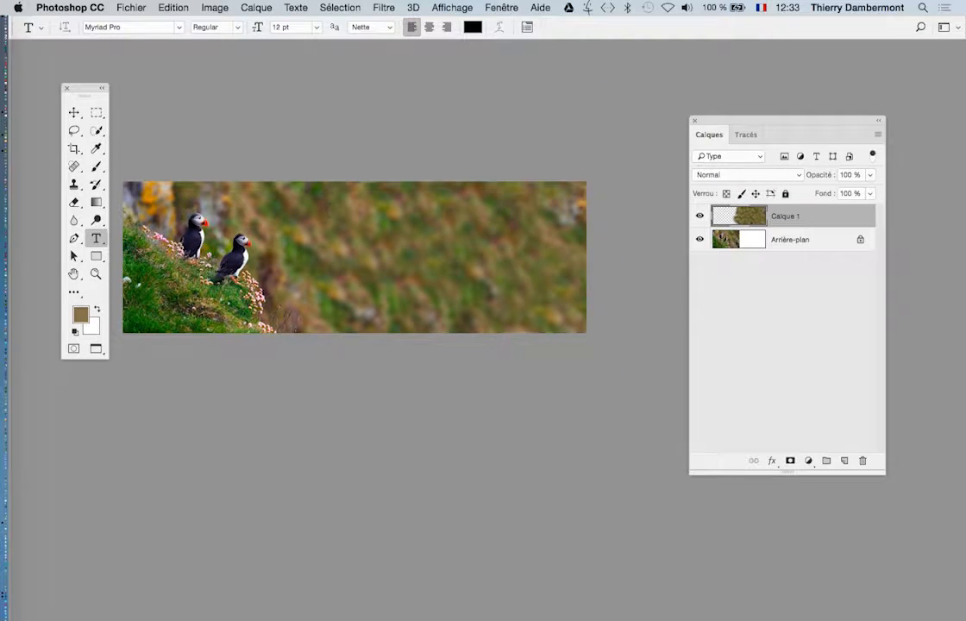
drag(332, 209, 549, 293)
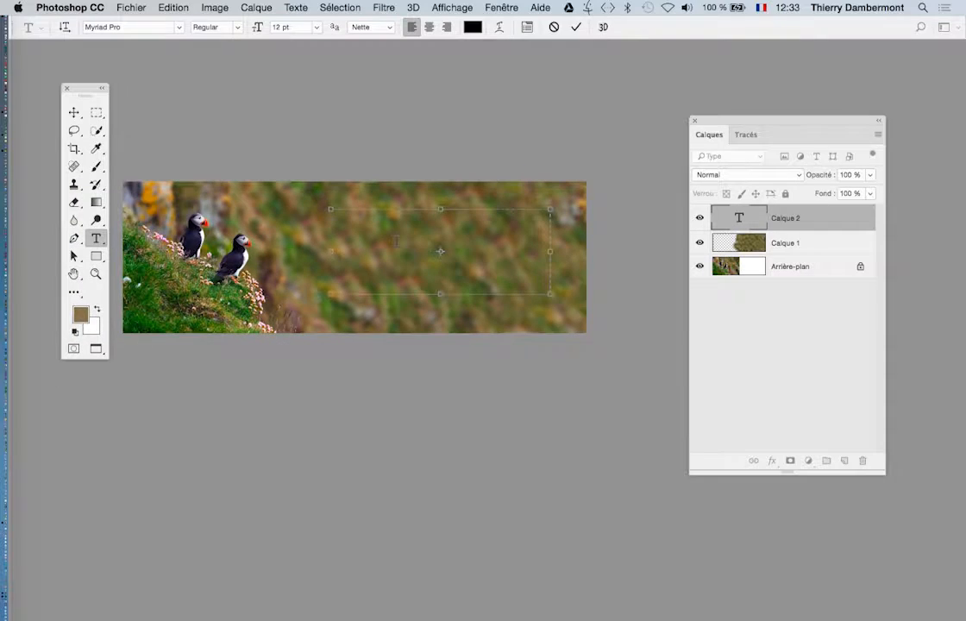
right_click(410, 236)
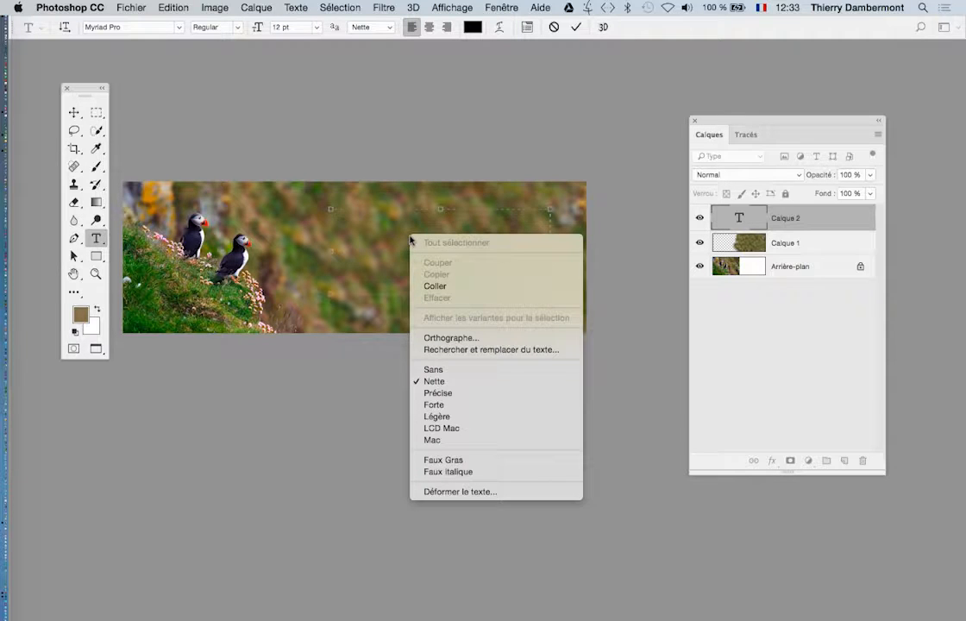
click(639, 380)
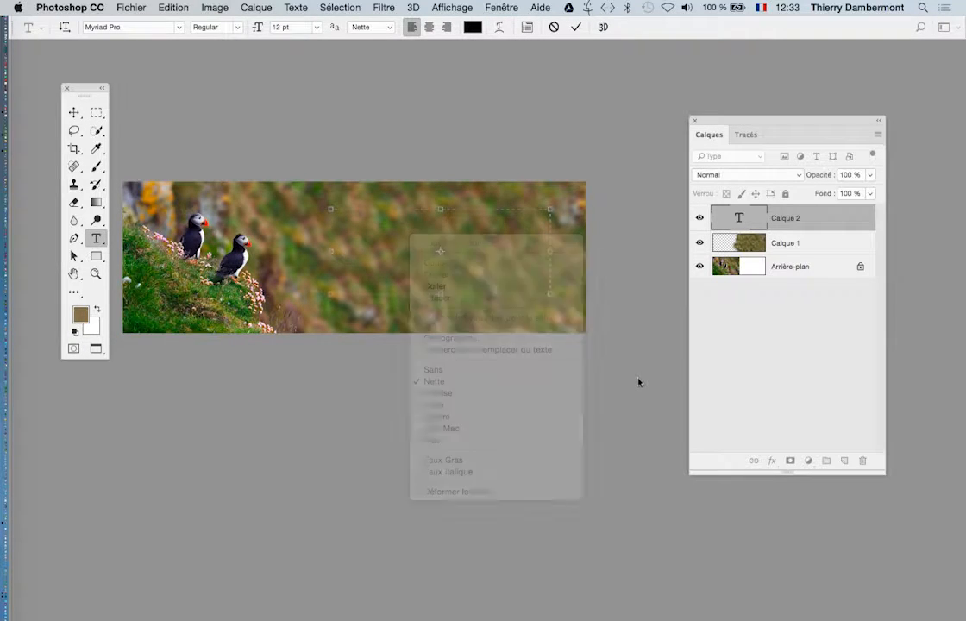
click(713, 302)
- Switch to Firefox and search Google for "birds wikipedia" in a new window
key(super+Tab)
key(super+Tab)
key(super+Tab)
click(95, 8)
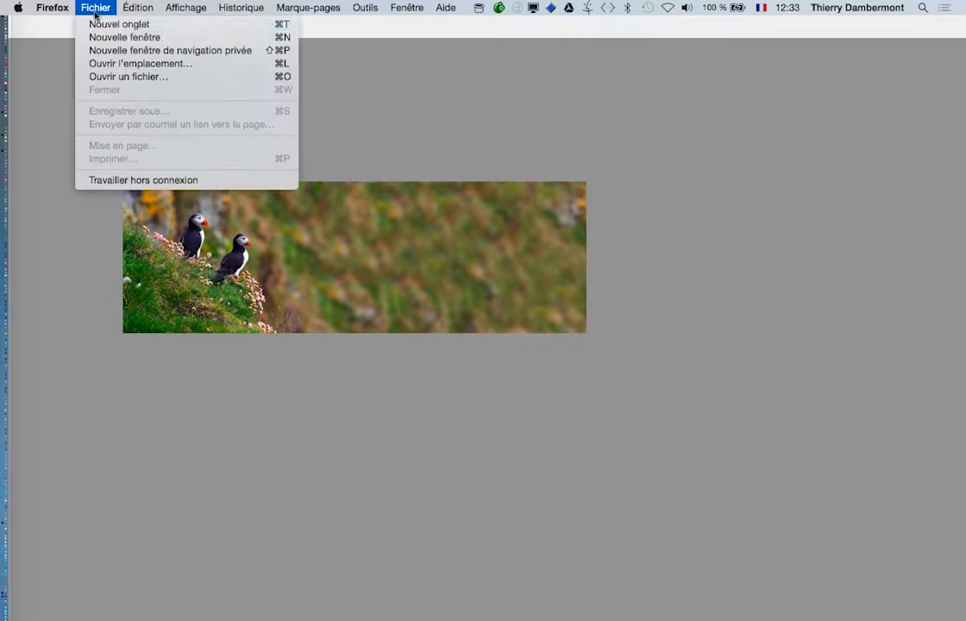
click(104, 38)
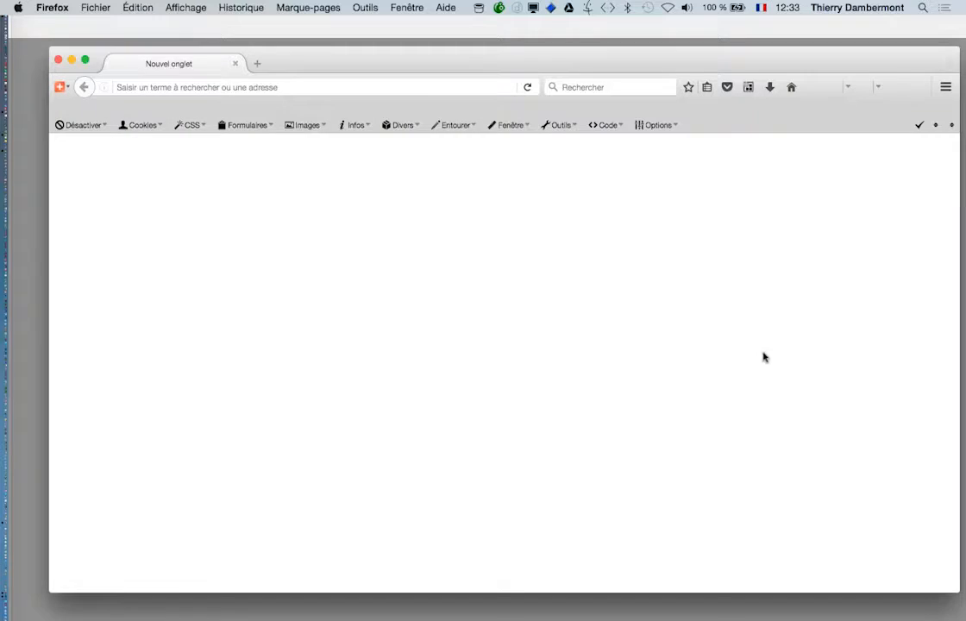
text(b)
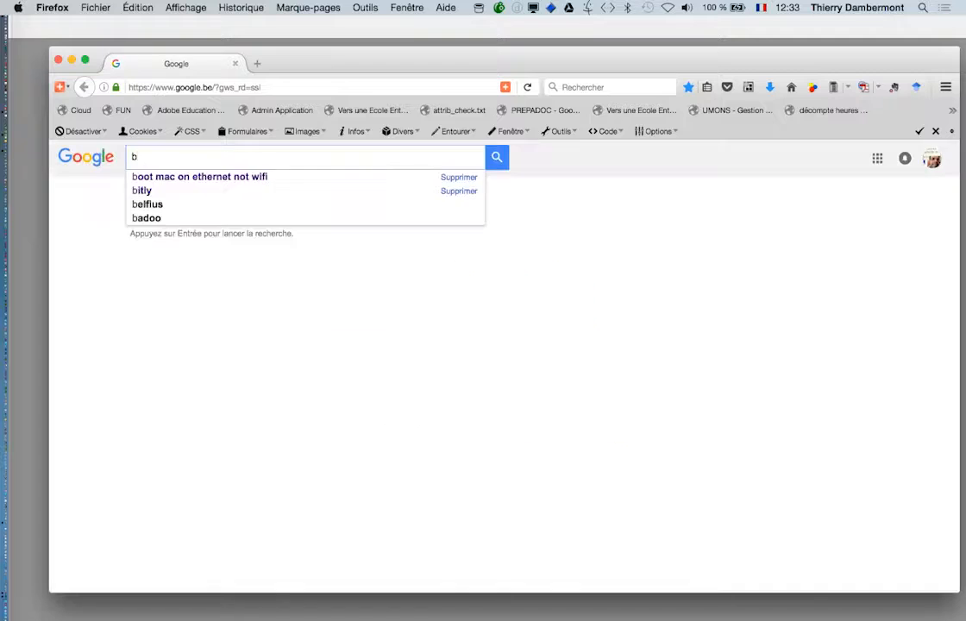
text(irds wikipedia)
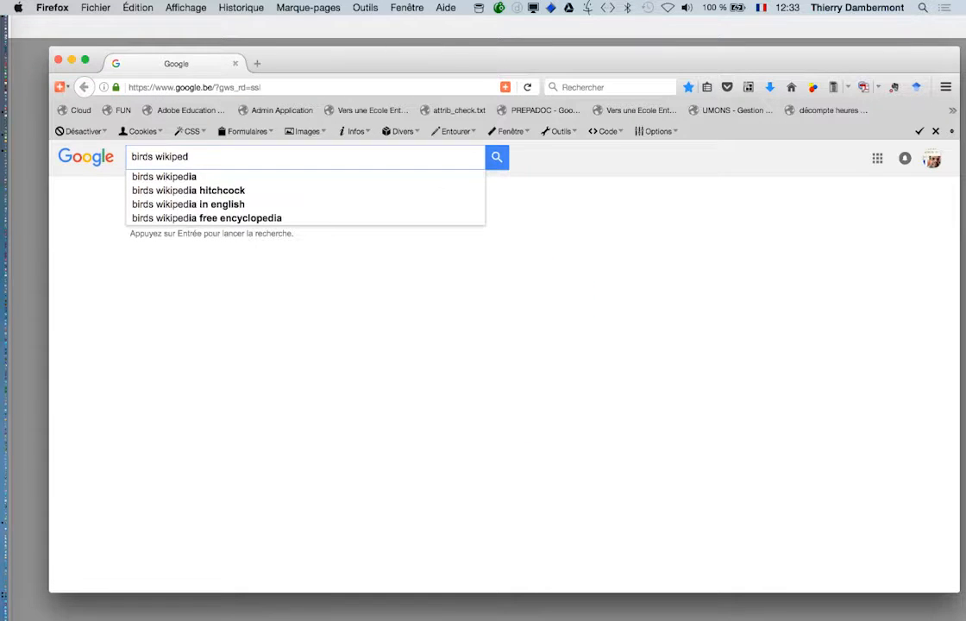
key(Return)
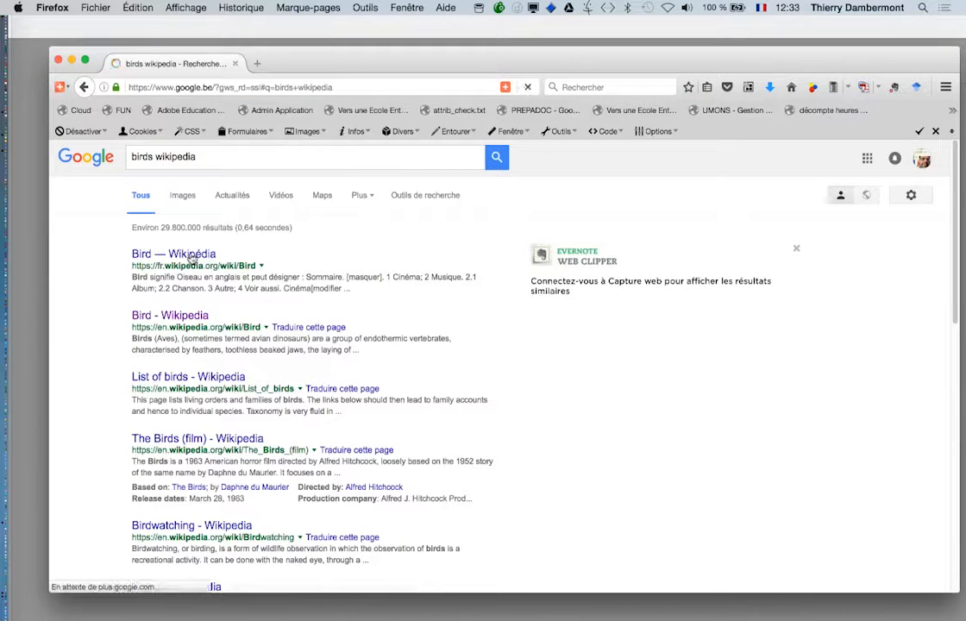
- Open the English Wikipedia article on birds and copy the passage from "The fossil record indicates" through "mid-Jurassic period."
click(191, 257)
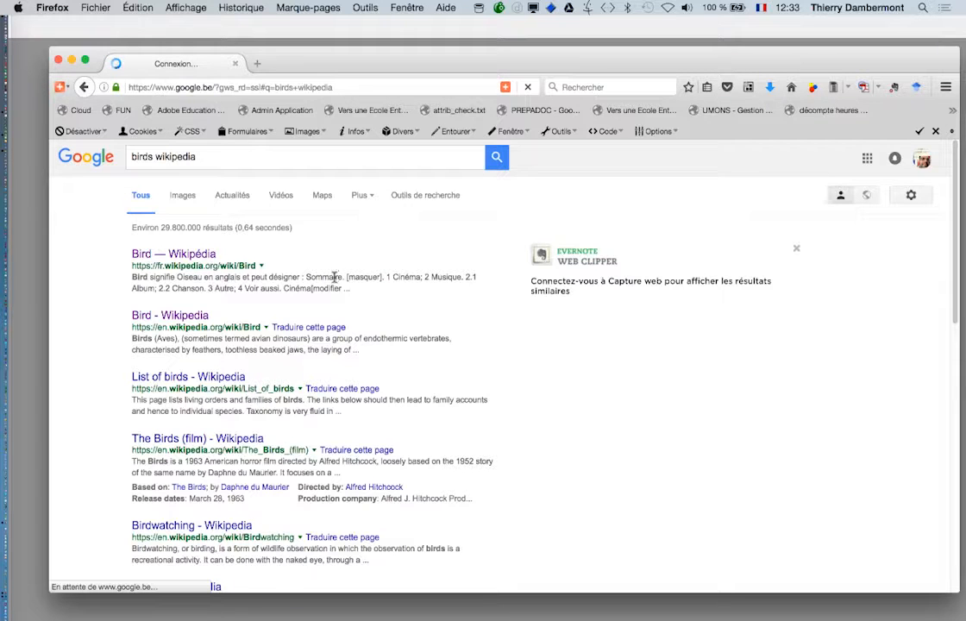
click(210, 382)
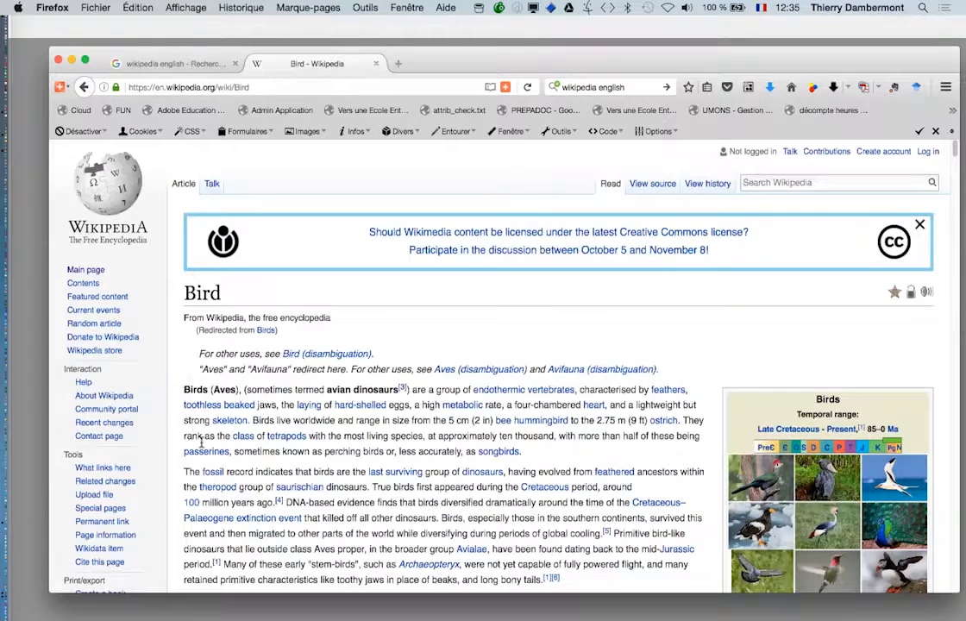
drag(184, 472, 274, 501)
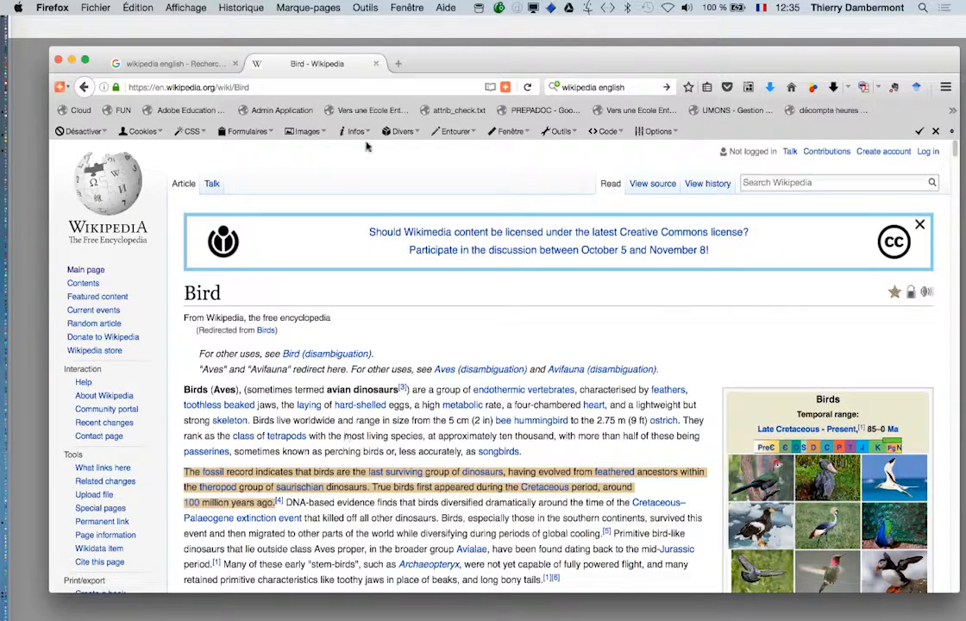
click(239, 548)
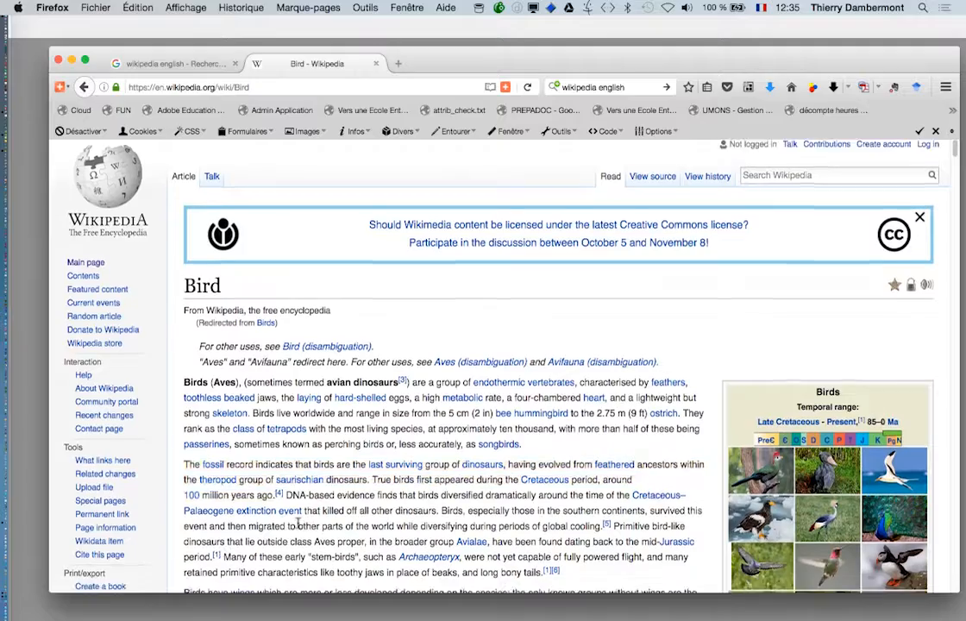
scroll(240, 549, down, 1)
drag(184, 438, 487, 517)
drag(266, 528, 211, 533)
key(super+c)
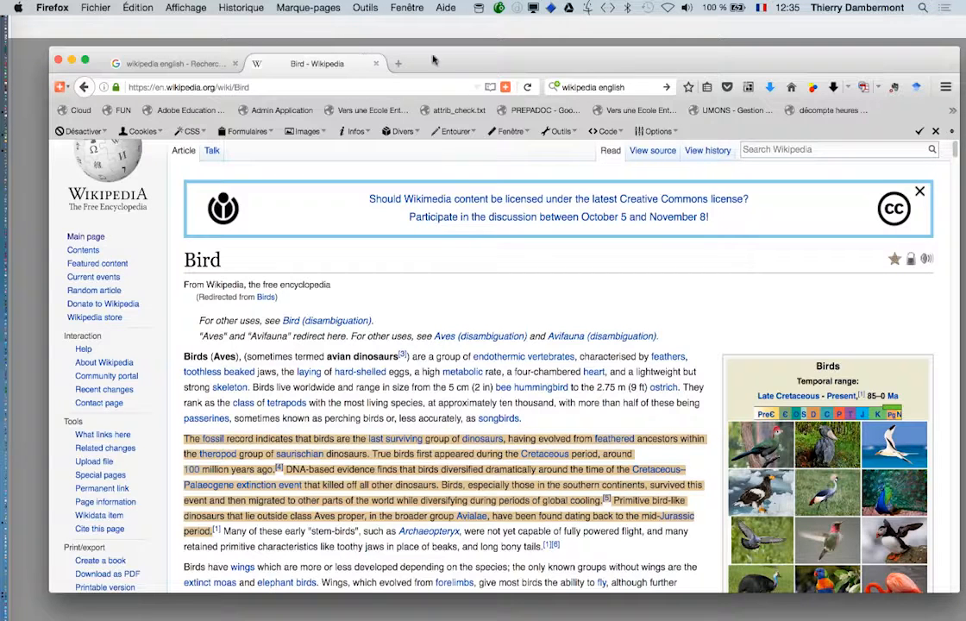
- Switch back to Photoshop, paste the copied passage into the text frame and select all of it
click(206, 43)
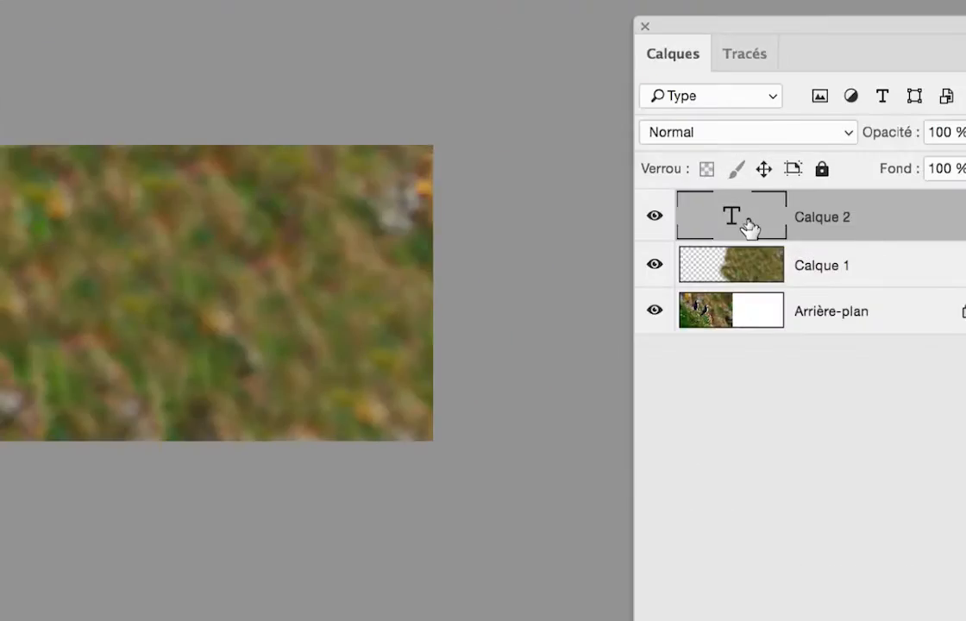
key(super+t)
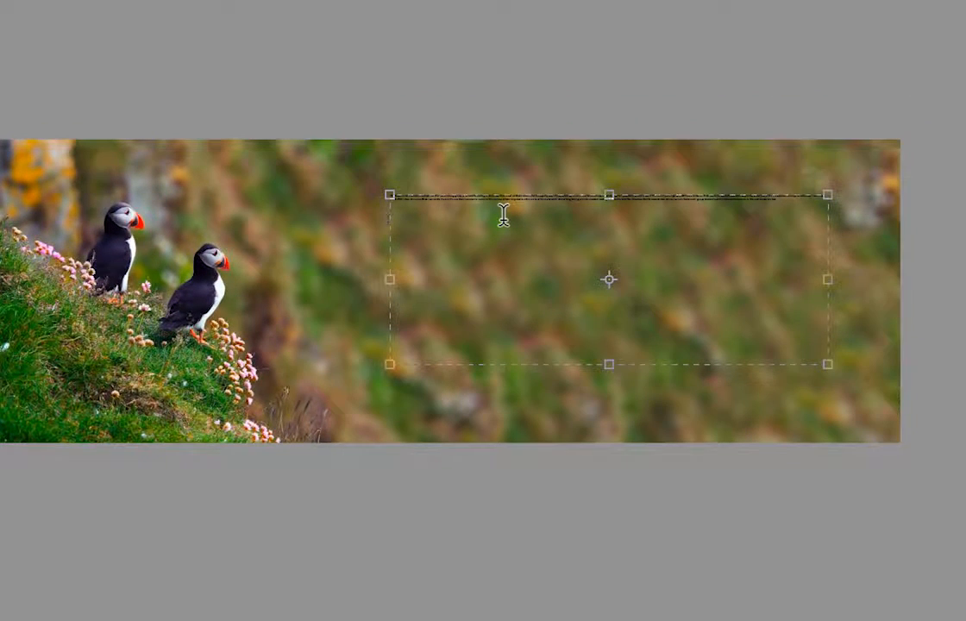
key(super+a)
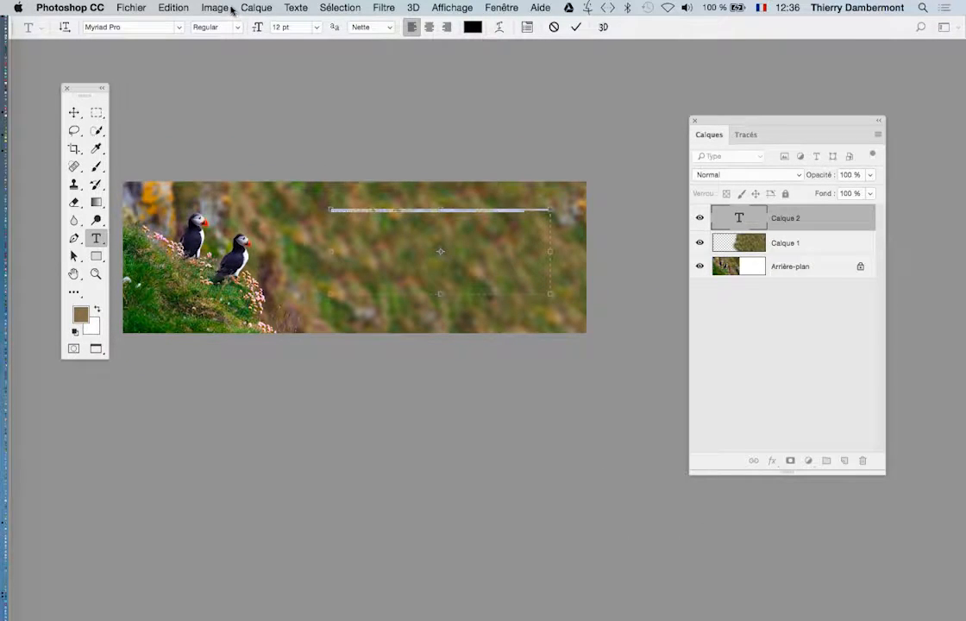
- Open the Character panel, detach it from the Paragraph panel beside the text frame, and collapse the Paragraph panel
click(498, 6)
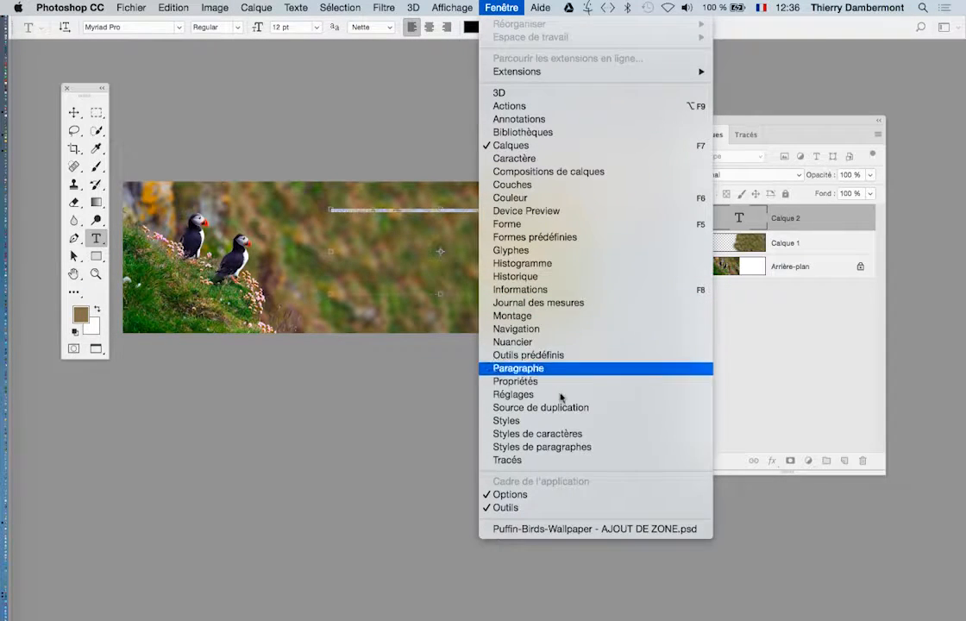
click(552, 159)
drag(559, 136, 245, 76)
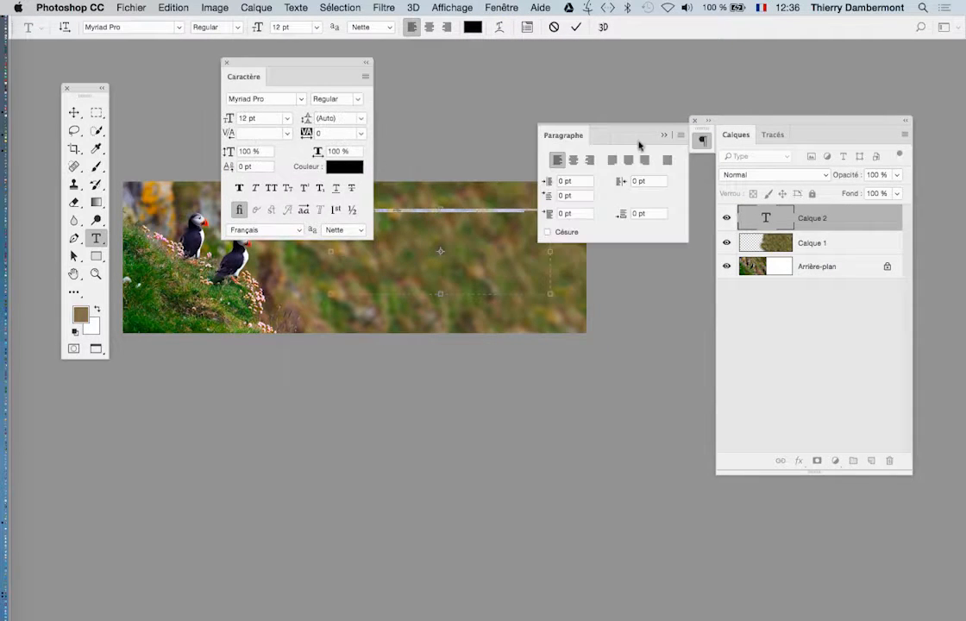
click(664, 138)
drag(333, 61, 273, 122)
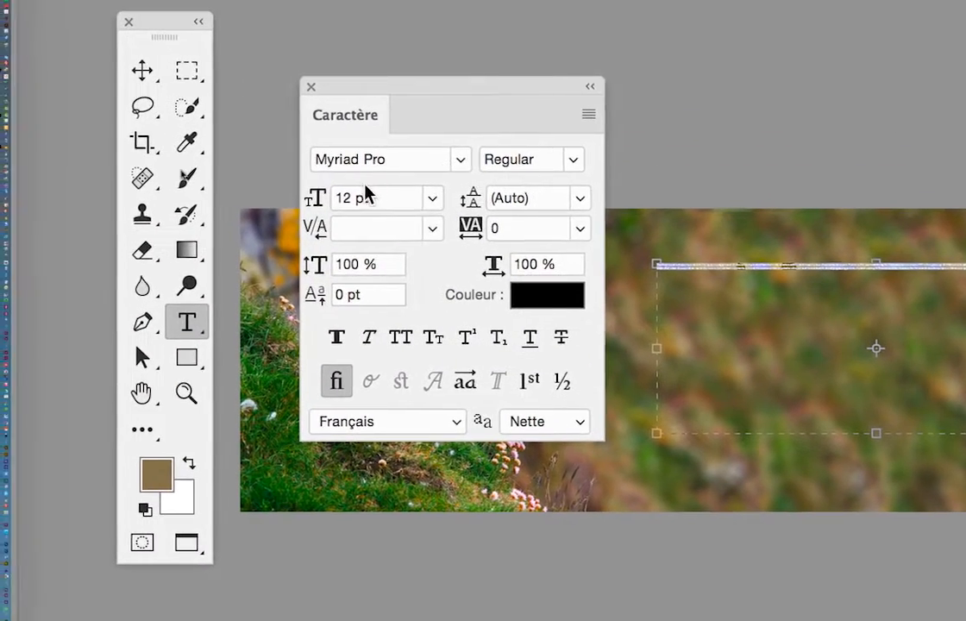
- Try a font size of 40 px on the selected passage
click(436, 199)
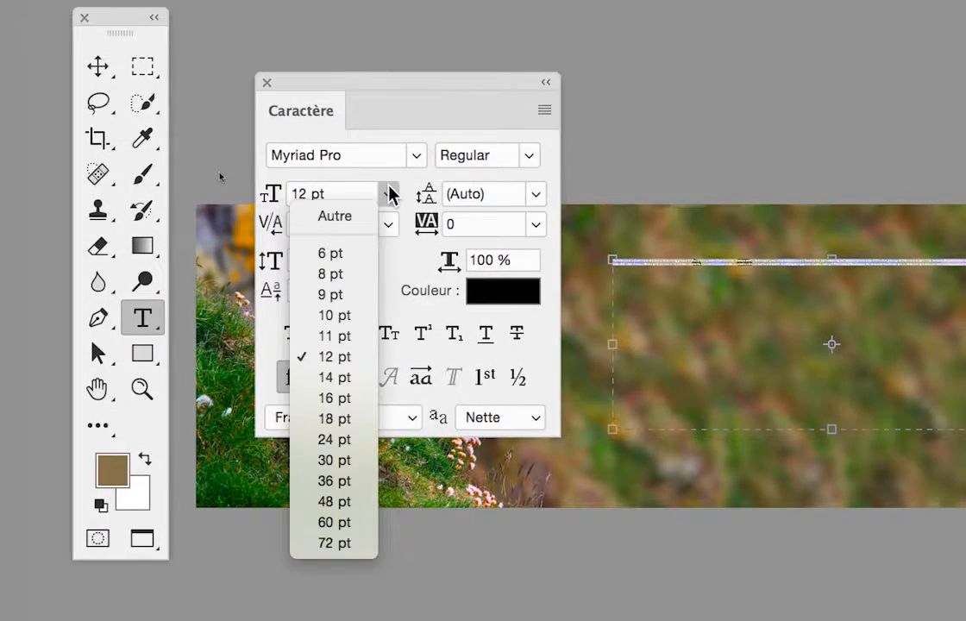
click(390, 195)
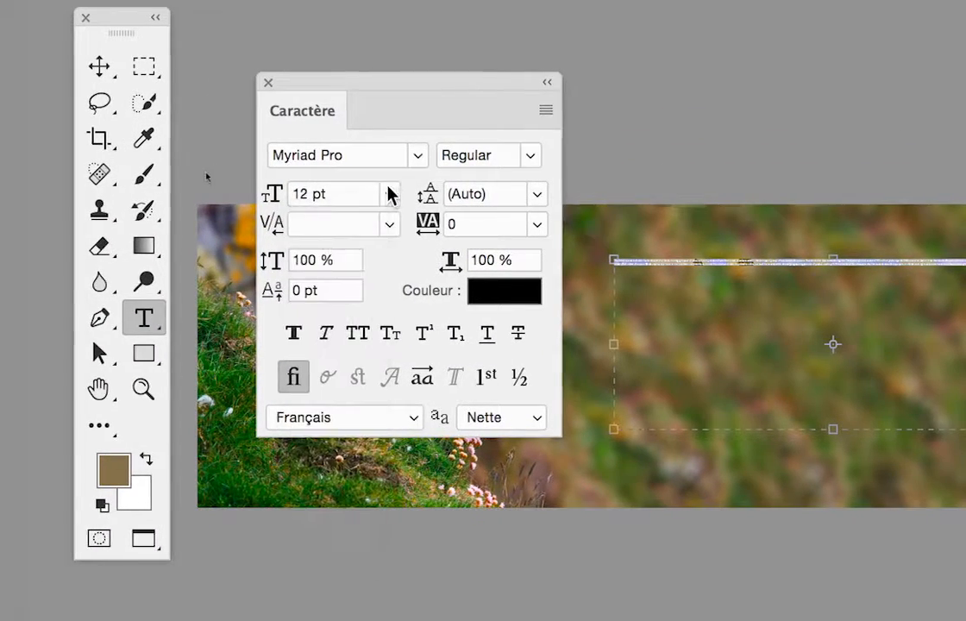
click(310, 193)
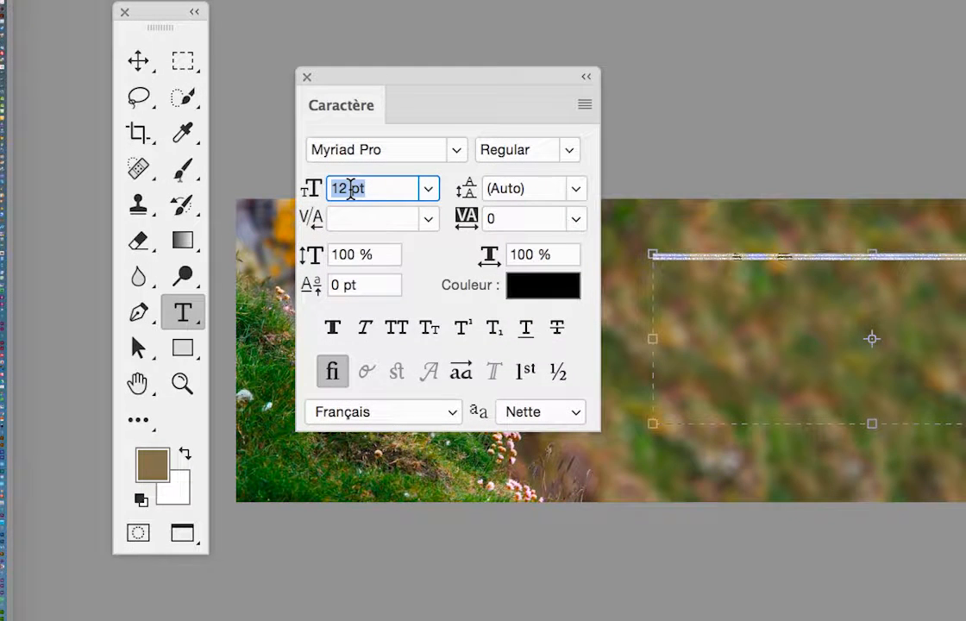
text(40px)
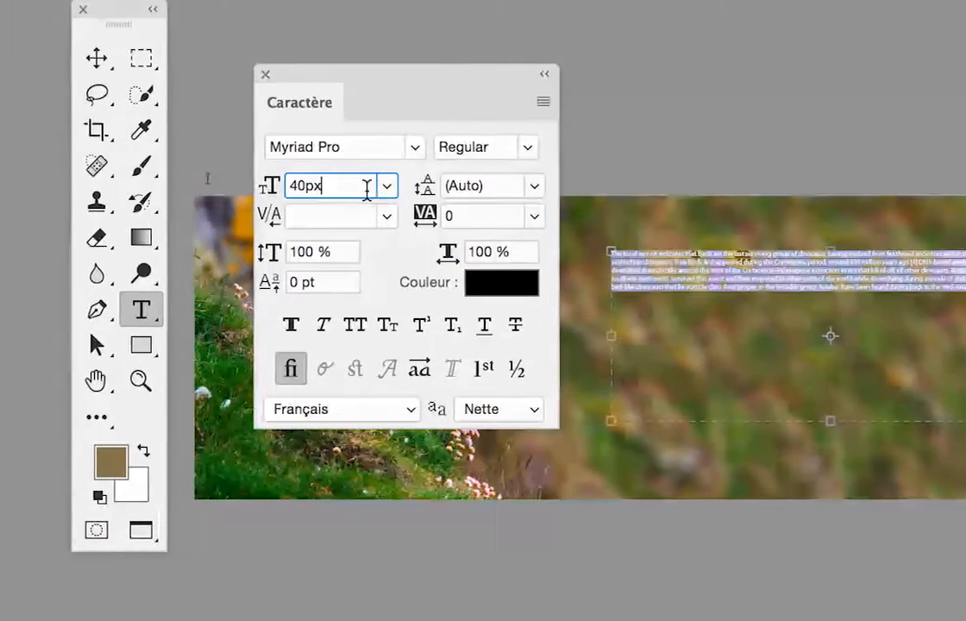
- Set the selected passage's font size to 80 px and close the Character panel
drag(332, 188, 231, 172)
text(80p)
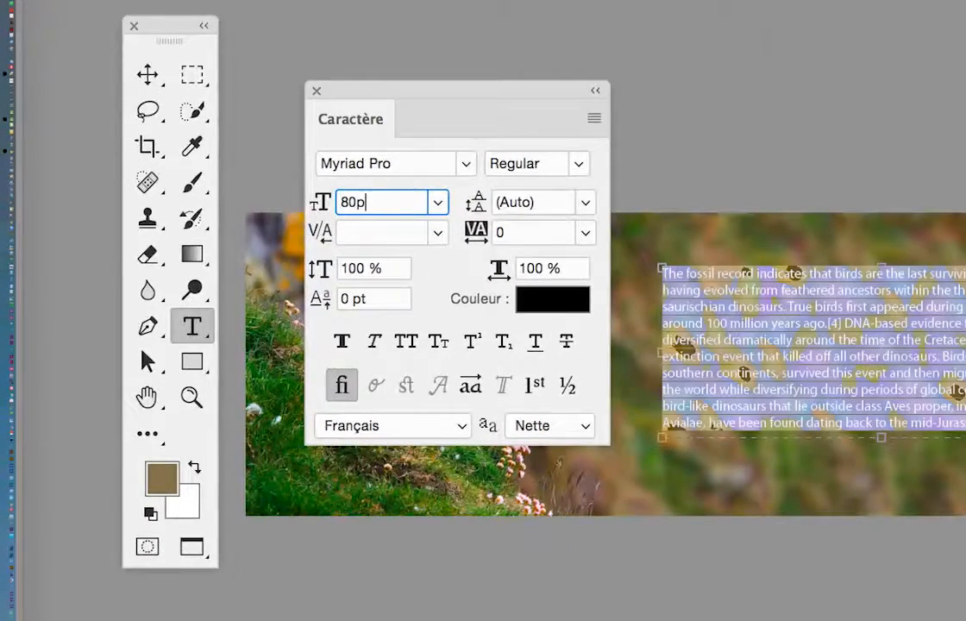
text(x)
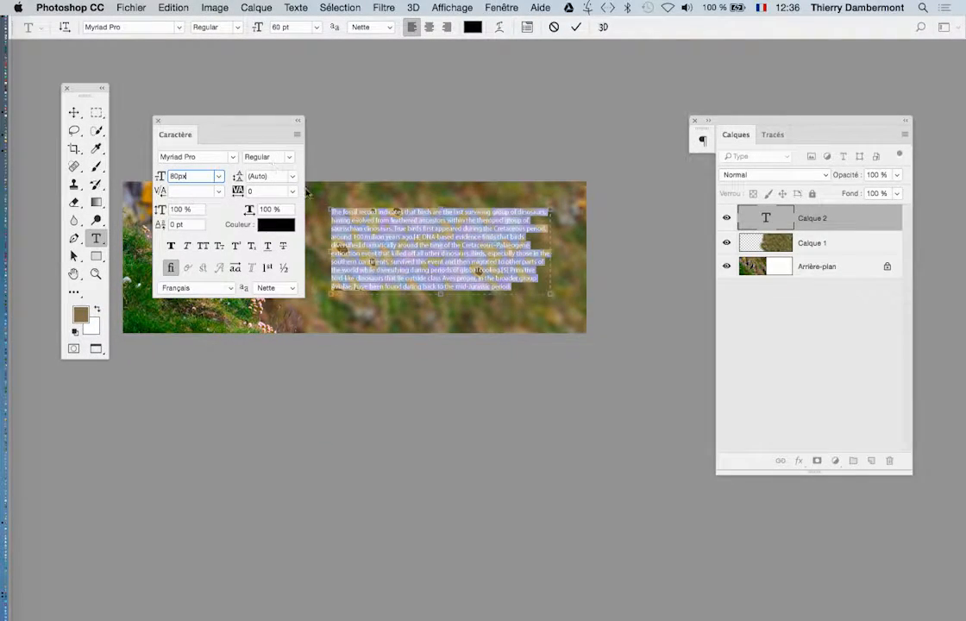
key(Return)
click(157, 120)
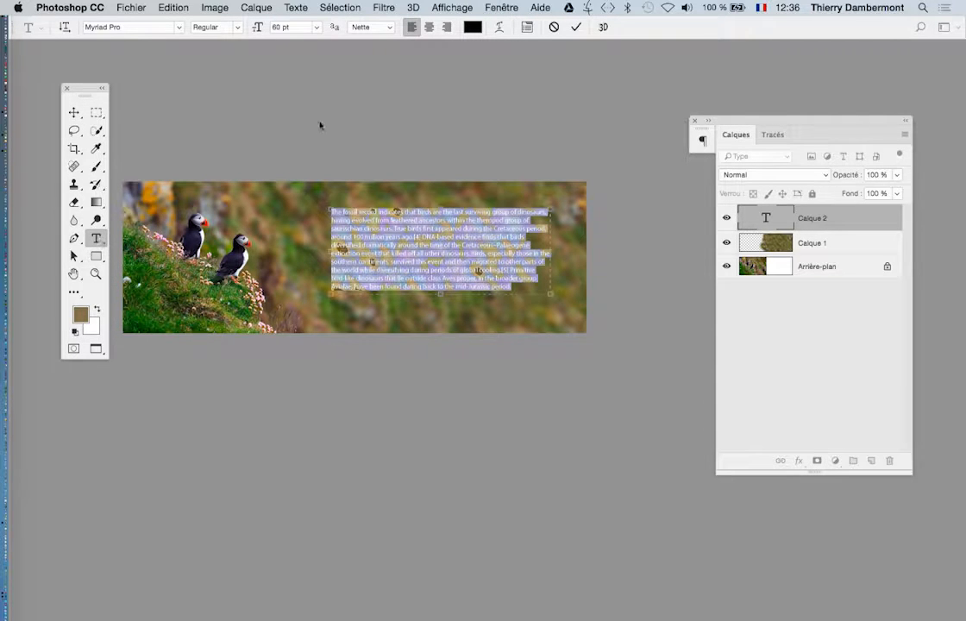
- Make the text frame narrower and taller so the passage reflows, and commit the text by switching to the Move tool
drag(549, 293, 517, 317)
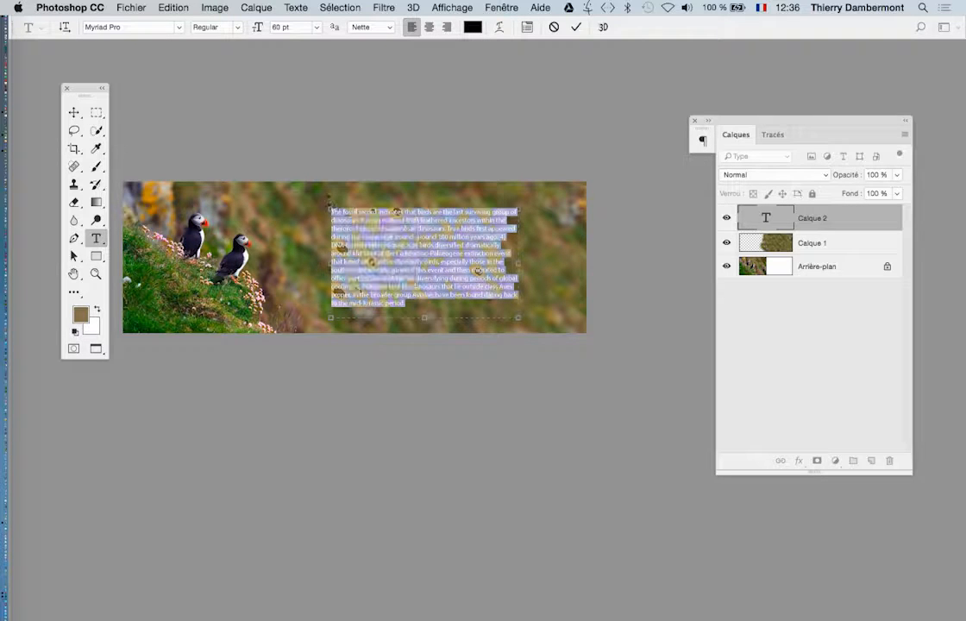
click(77, 113)
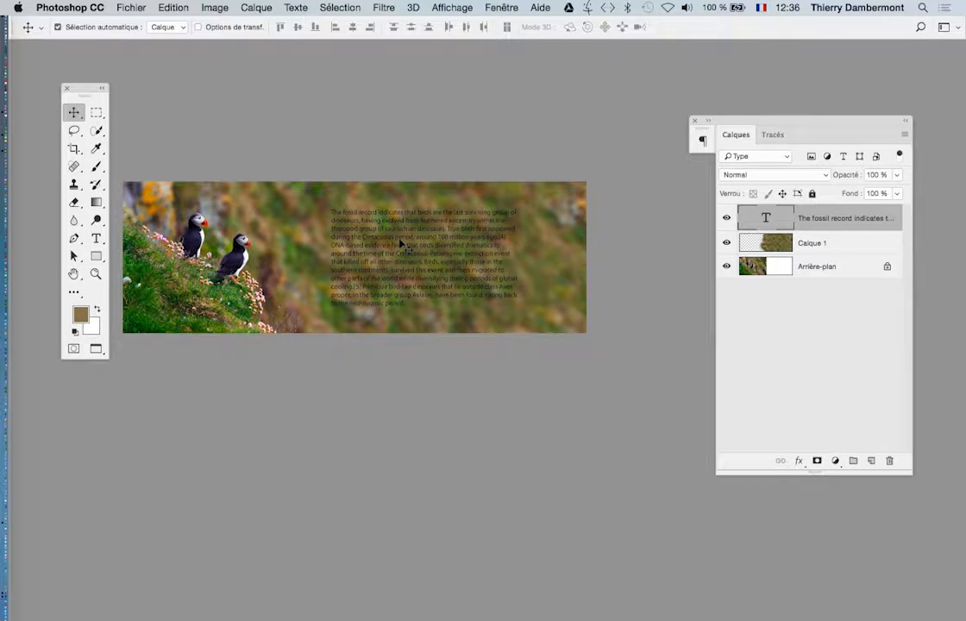
mouse_move(399, 245)
mouse_down()
mouse_move(419, 237)
mouse_move(399, 244)
mouse_up()
scroll(434, 261, up, 2)
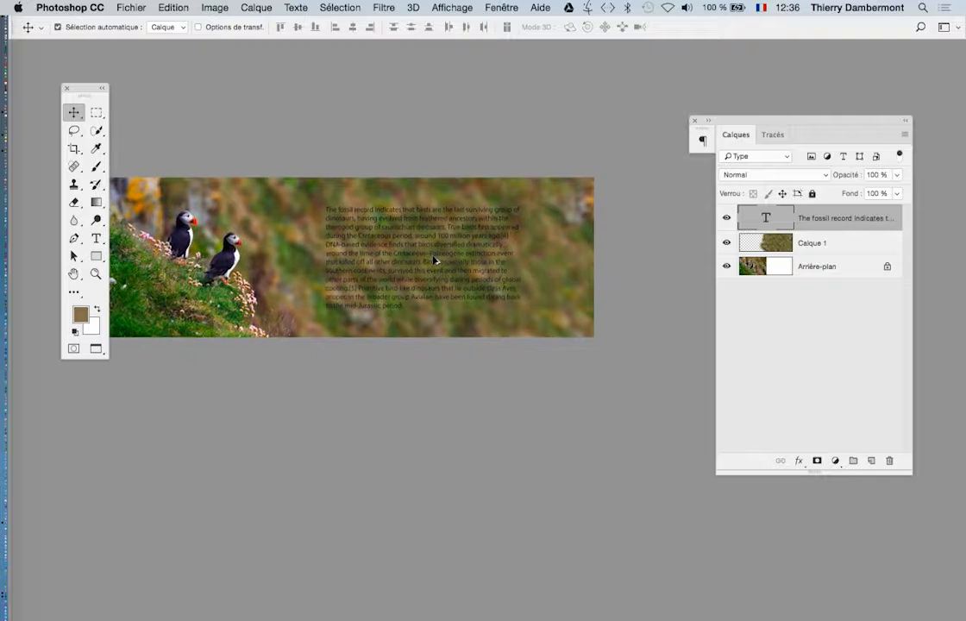
scroll(433, 260, up, 3)
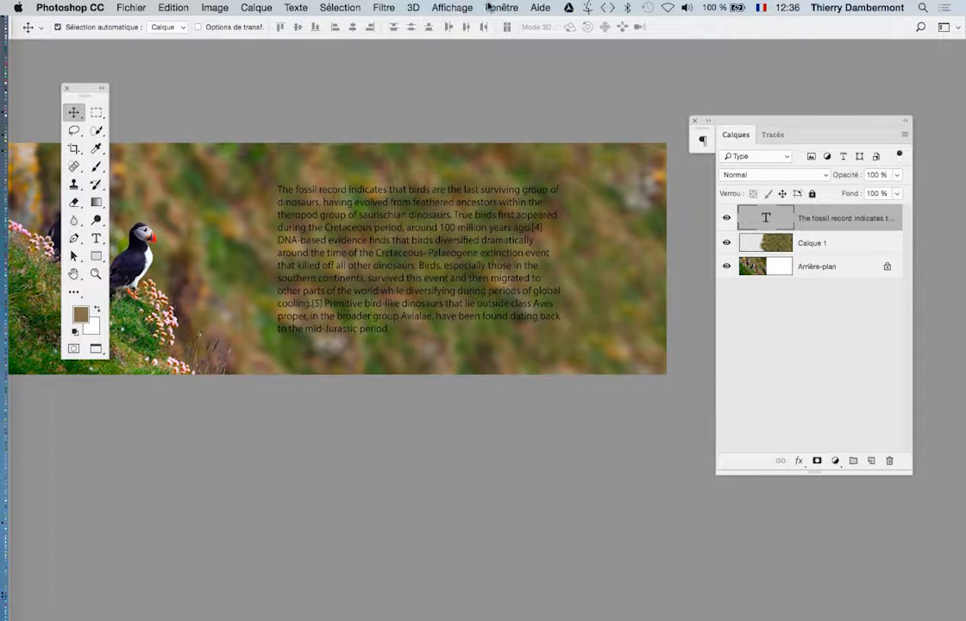
- Select the whole text passage, reopen the Character panel, and move it and the Layers panel clear of the text
click(490, 8)
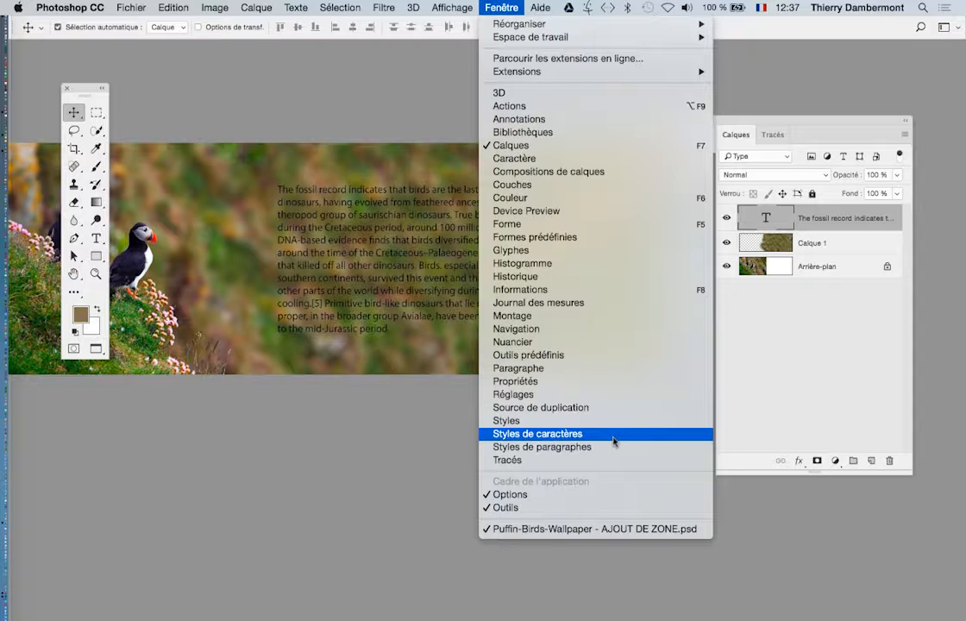
click(375, 455)
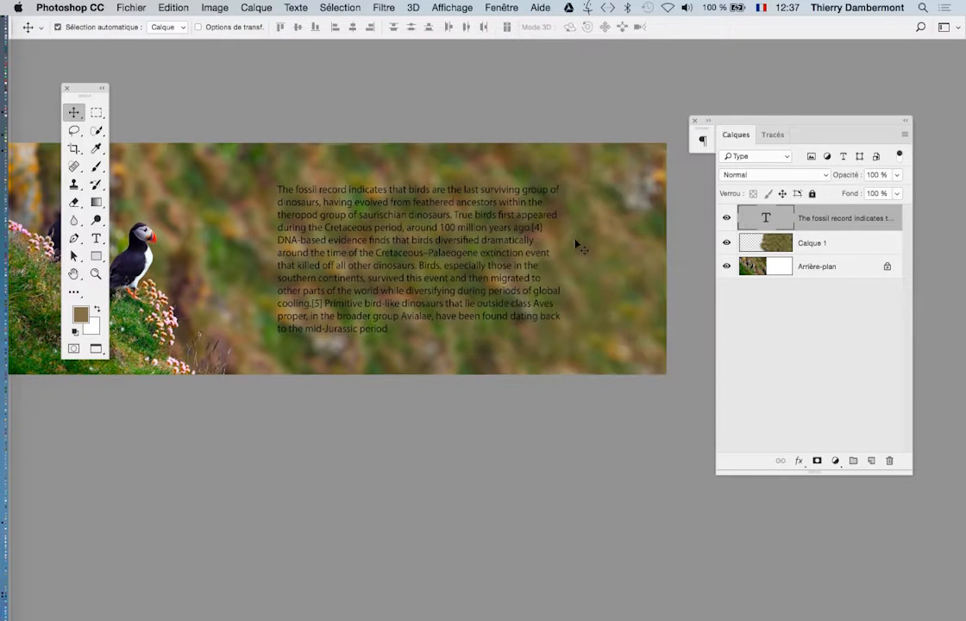
double_click(765, 219)
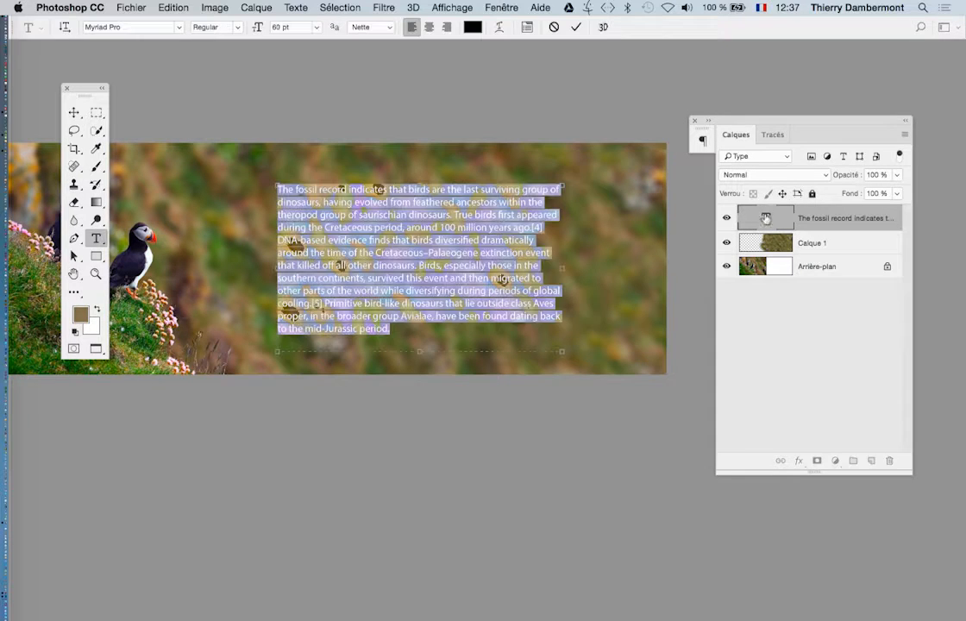
click(501, 8)
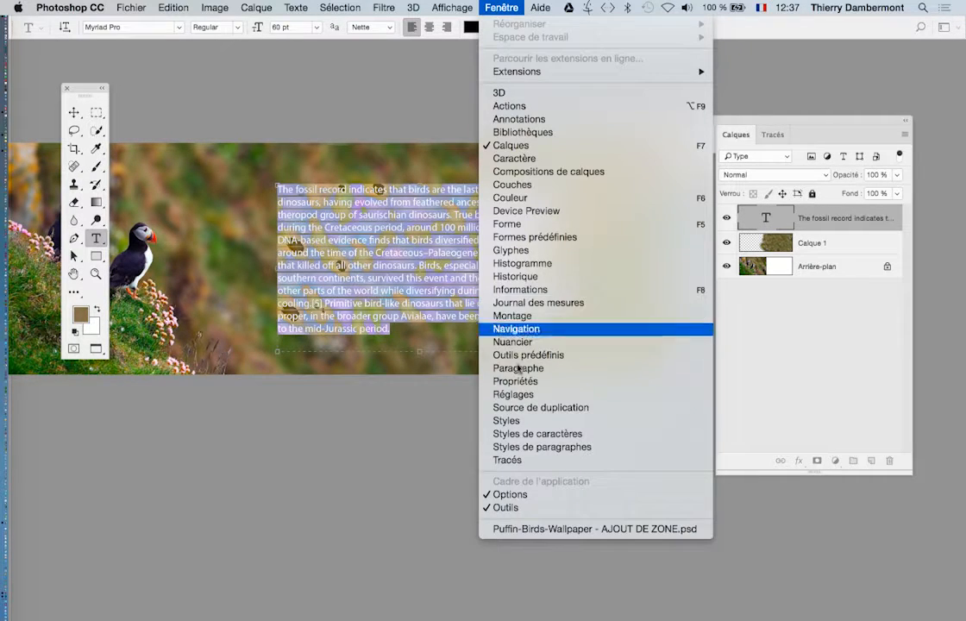
click(592, 158)
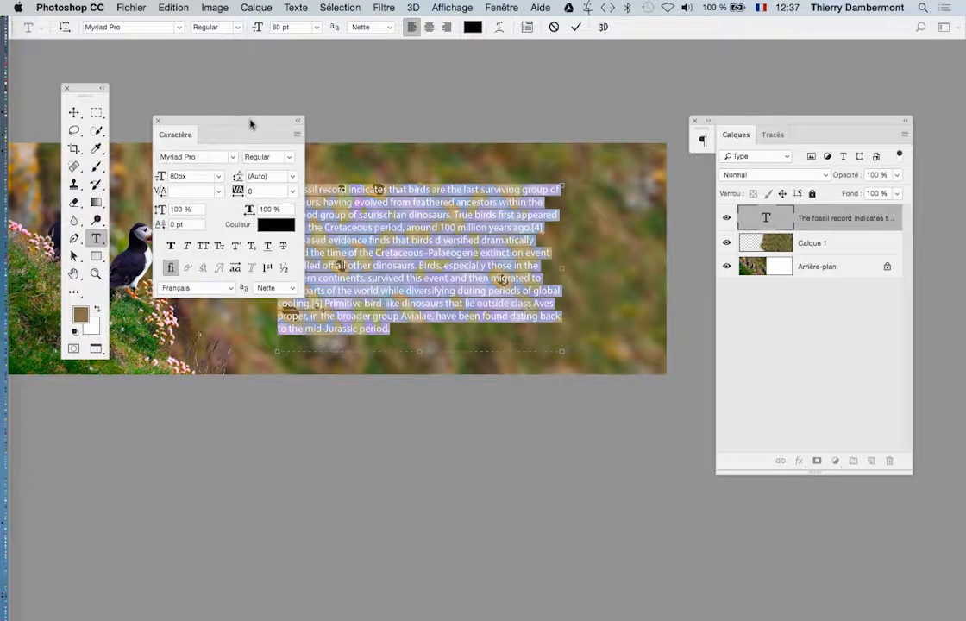
drag(251, 120, 679, 76)
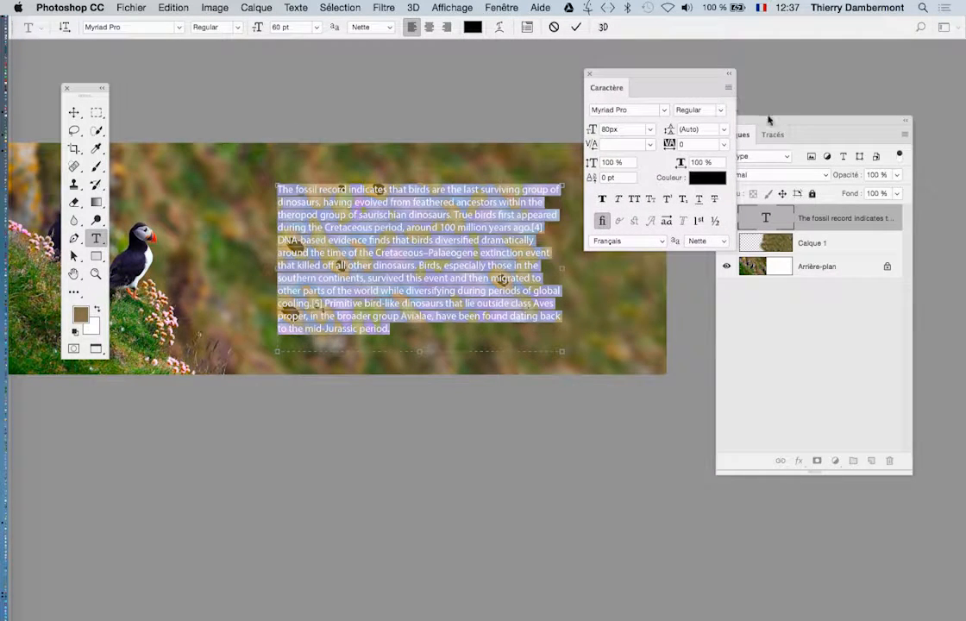
drag(767, 121, 266, 483)
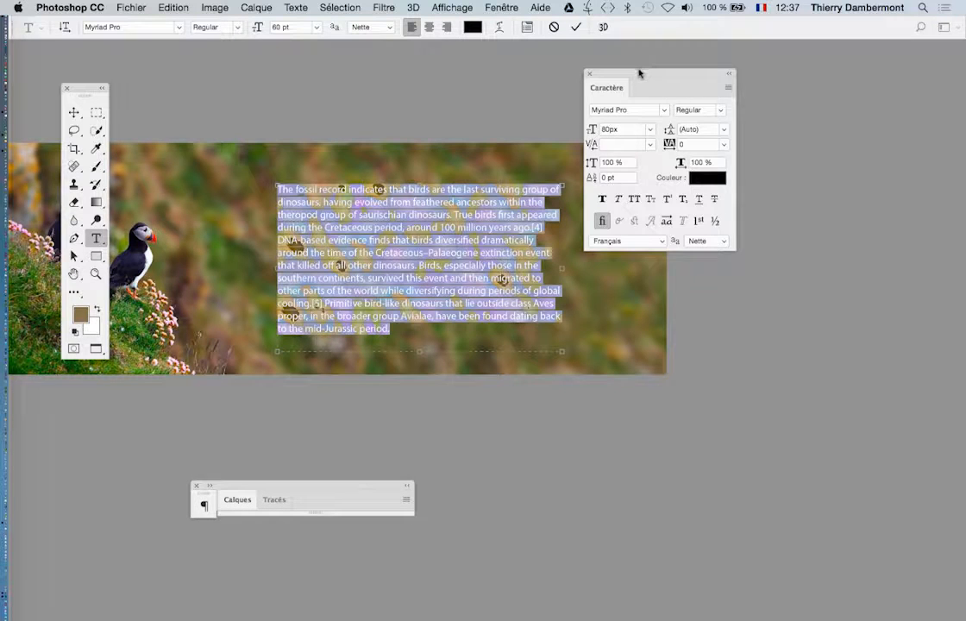
drag(640, 77, 662, 127)
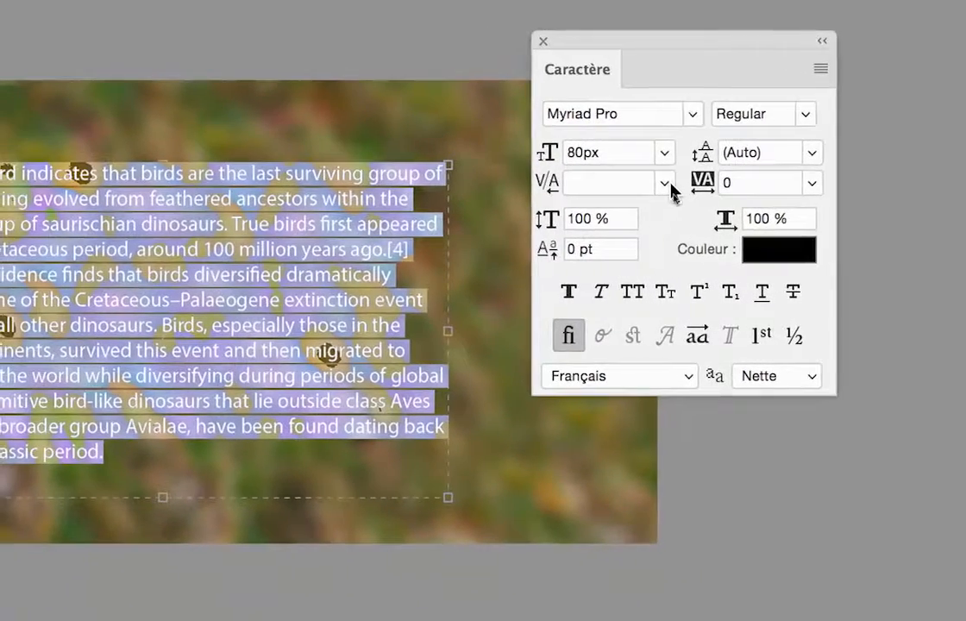
- Set the selected passage's kerning to Optique and move the Character panel below the photo
click(615, 183)
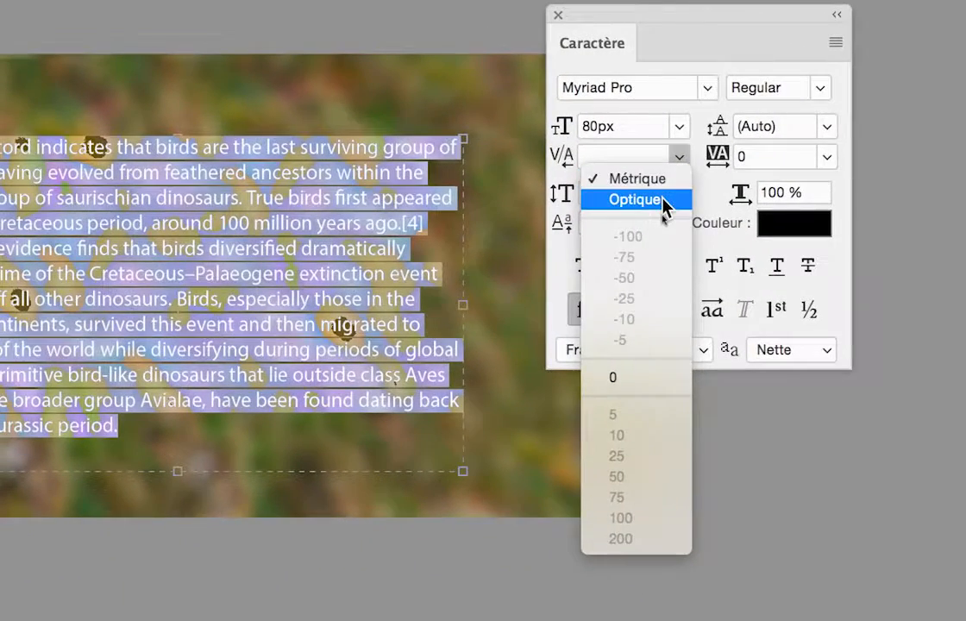
click(648, 226)
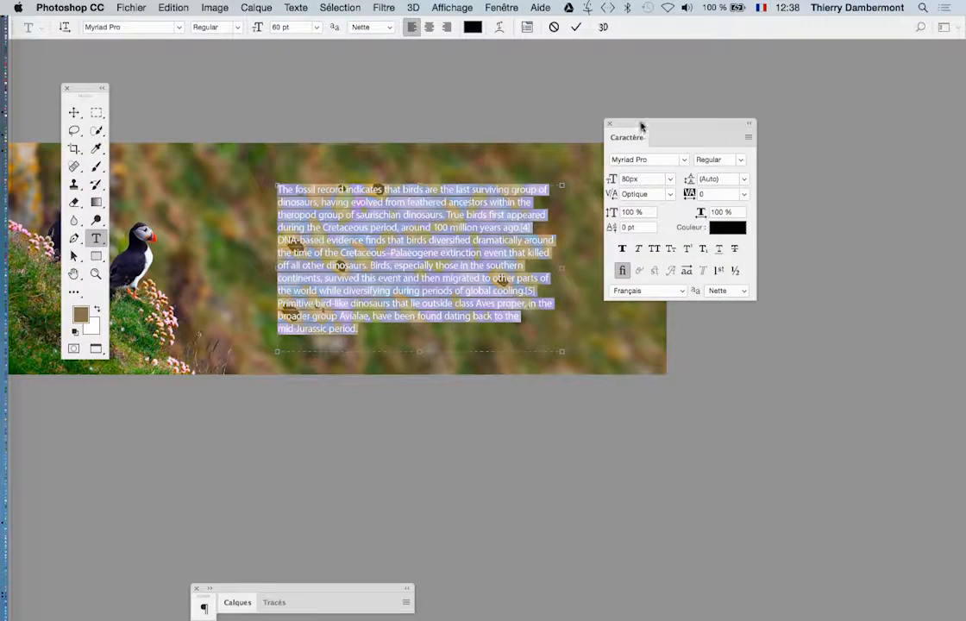
drag(640, 126, 187, 382)
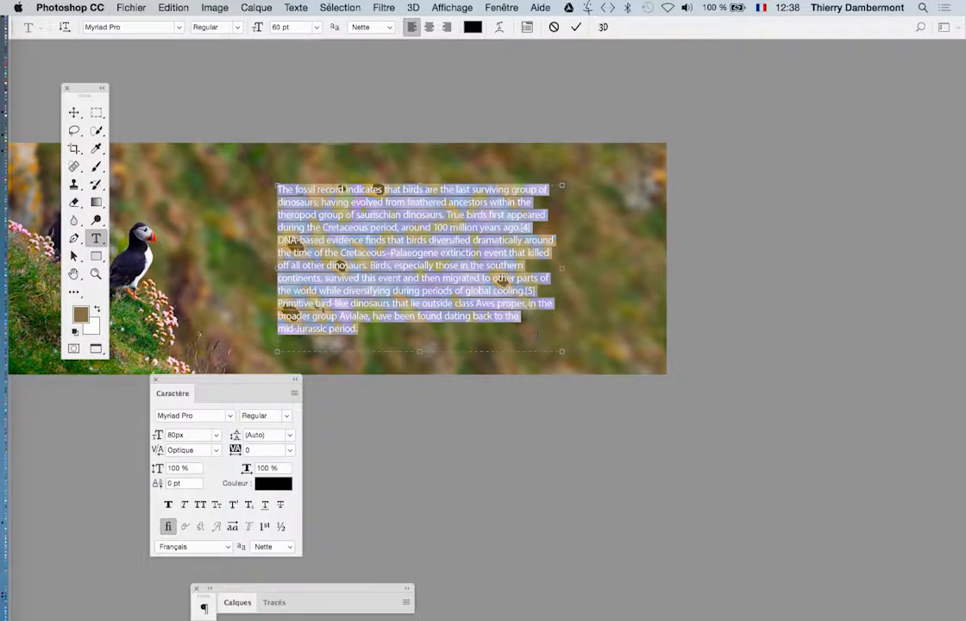
- Delete the selected passage, commit with the Move tool, and undo the text edits
key(BackSpace)
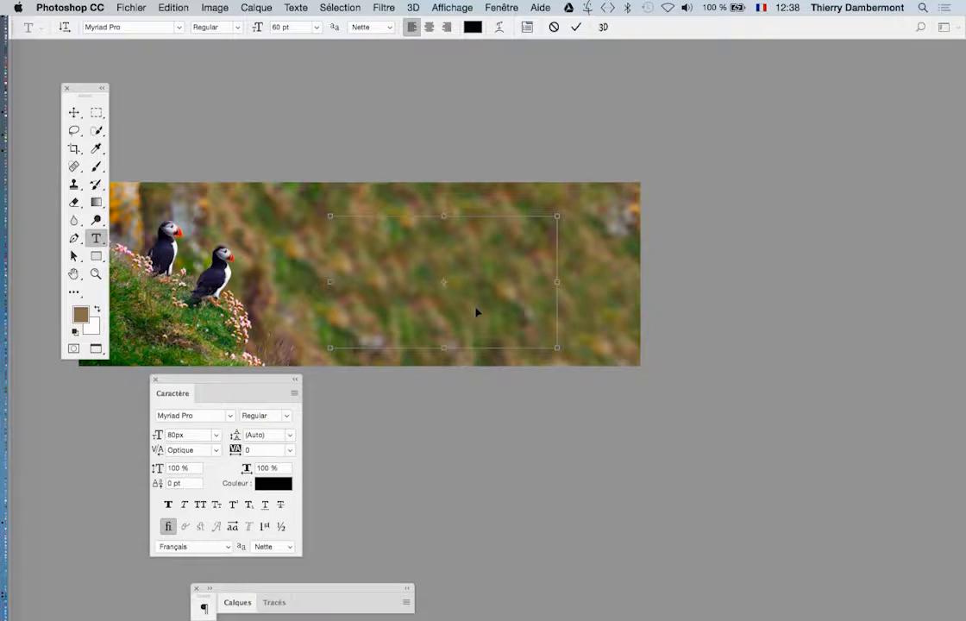
click(79, 114)
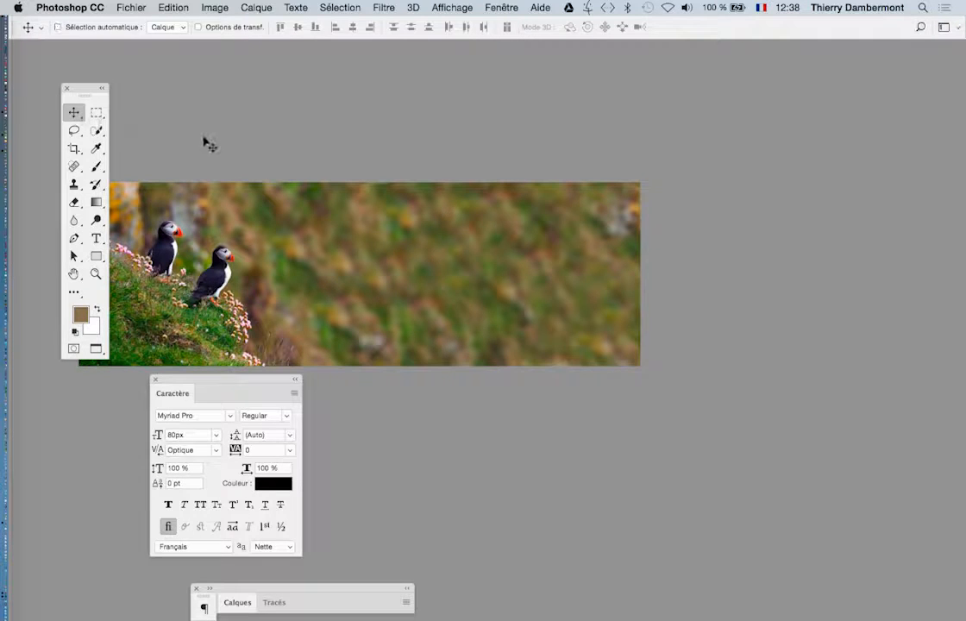
key(super+z)
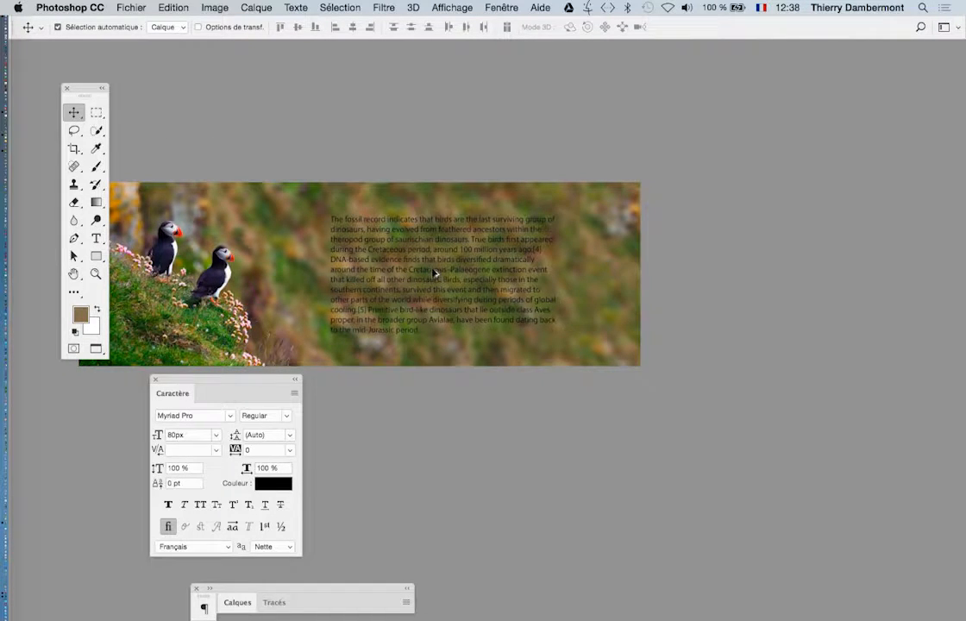
- Place the expanded Layers panel beside the text and move the Character panel completely off the photo
scroll(434, 271, up, 2)
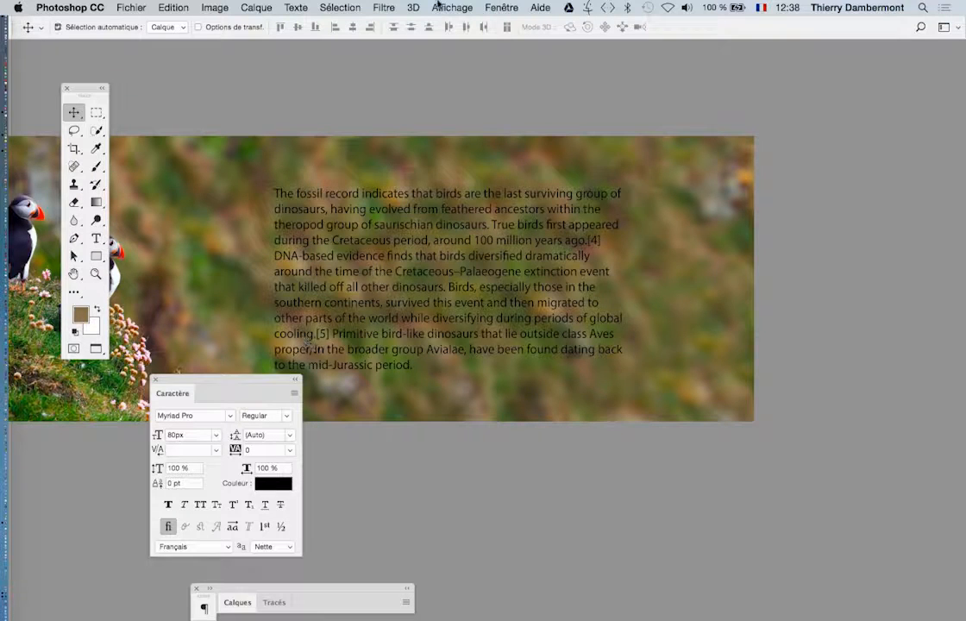
click(501, 7)
click(518, 129)
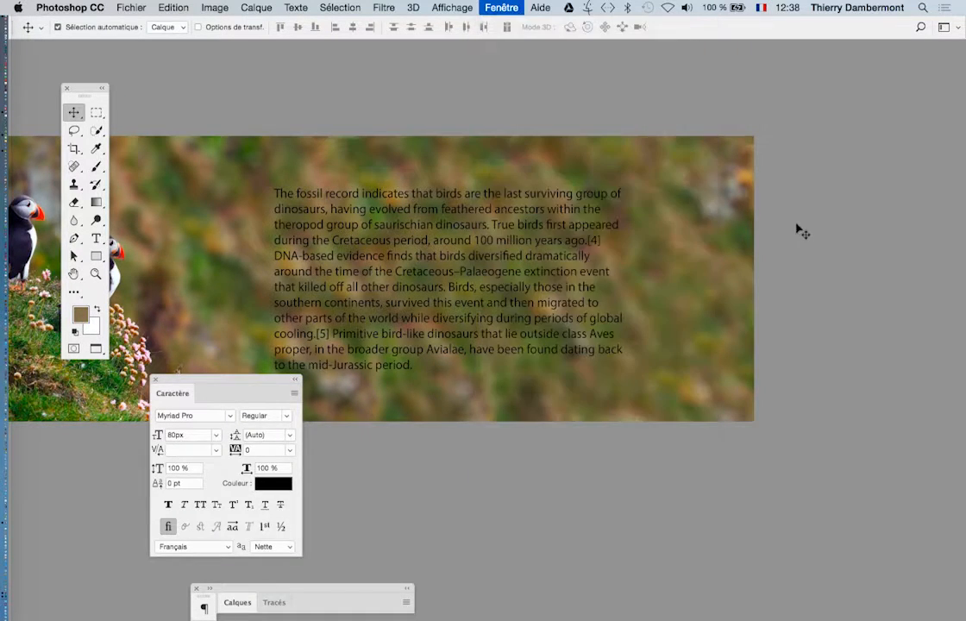
drag(328, 269, 859, 83)
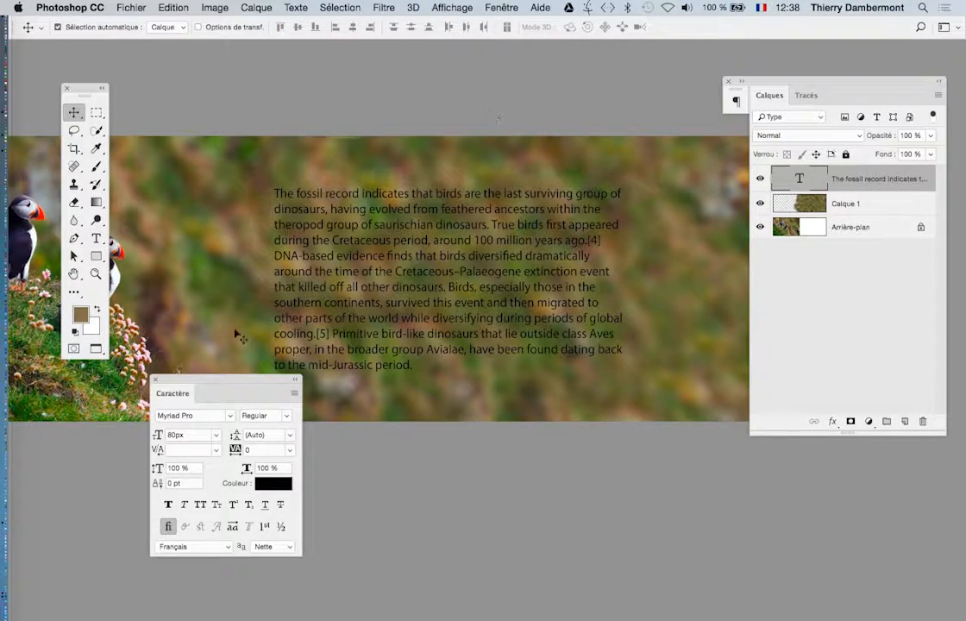
drag(199, 411, 164, 428)
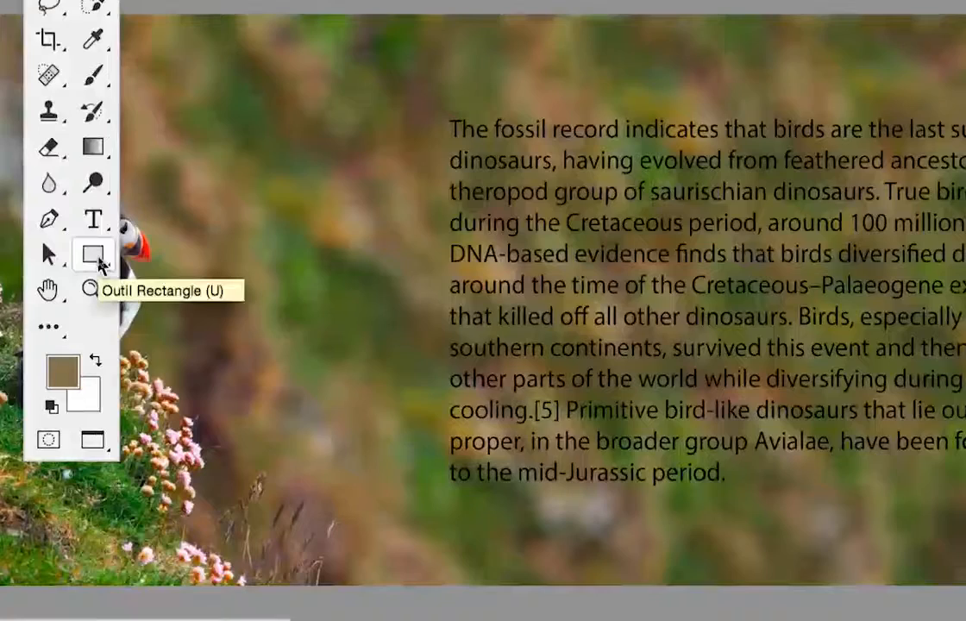
- With the Rectangle tool in Forme mode, draw a rectangle about 2613 × 1432 px covering the text passage
click(97, 259)
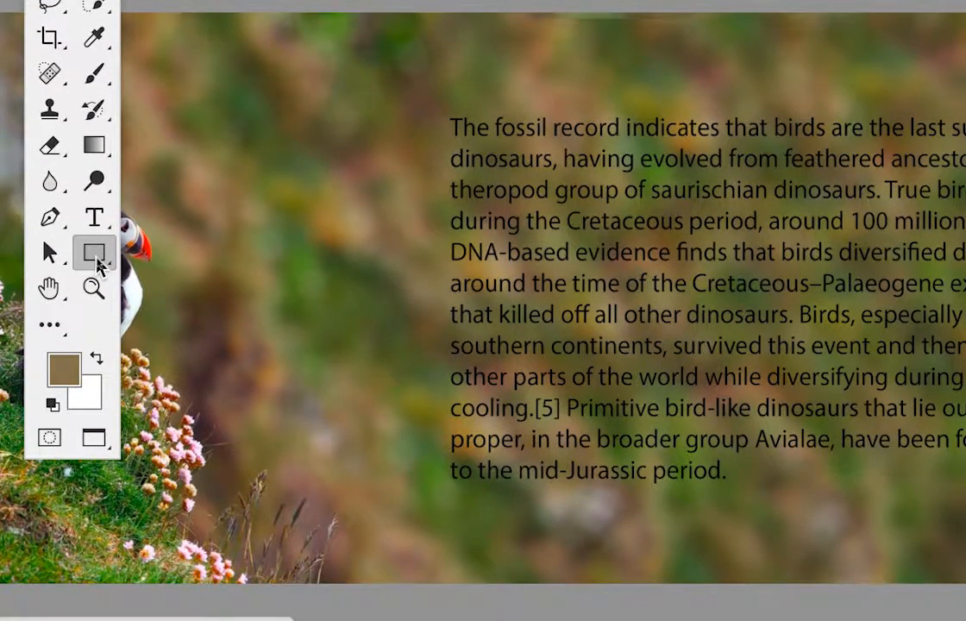
click(97, 259)
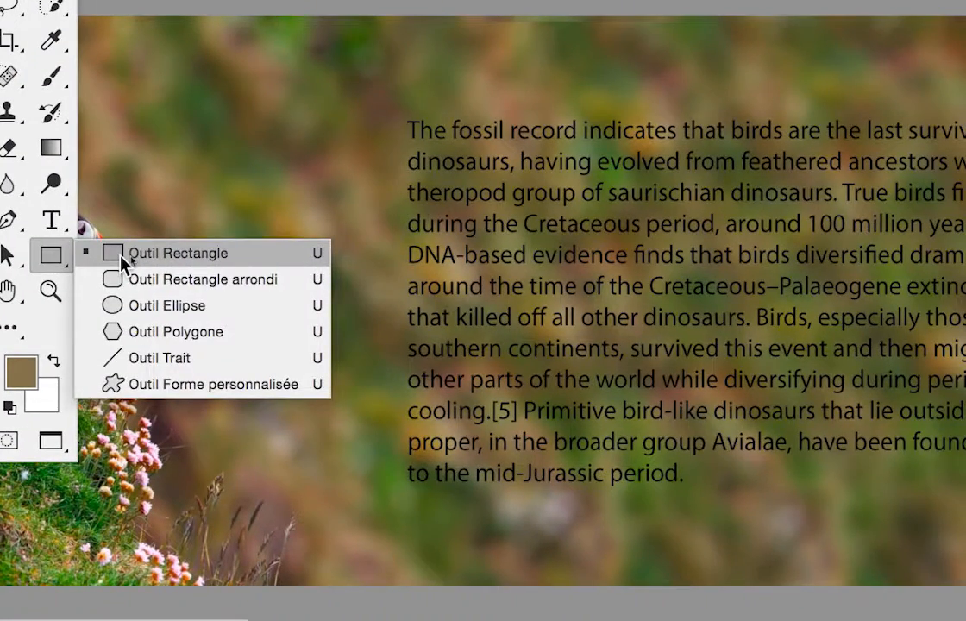
click(121, 254)
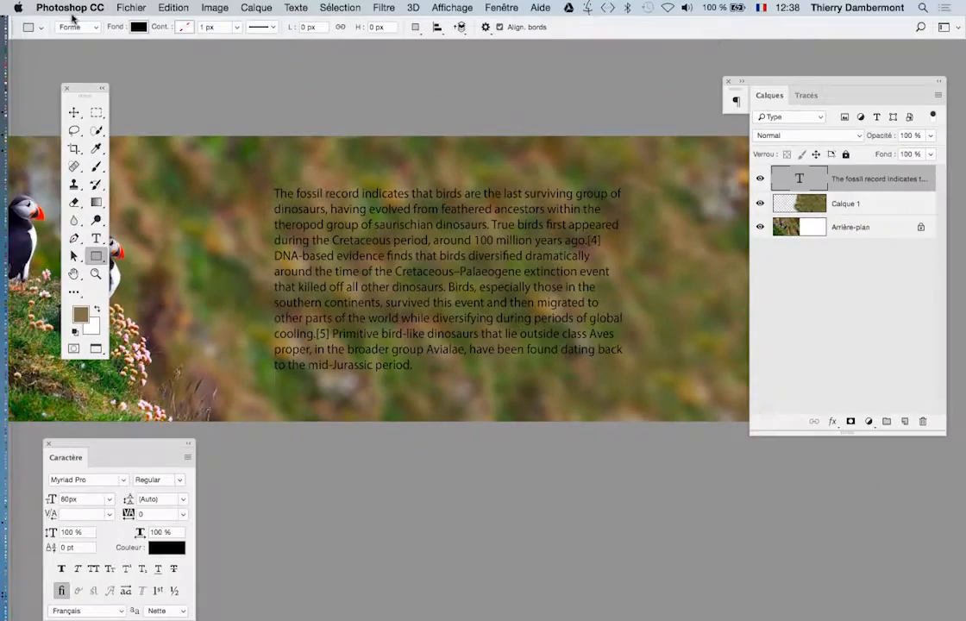
click(78, 27)
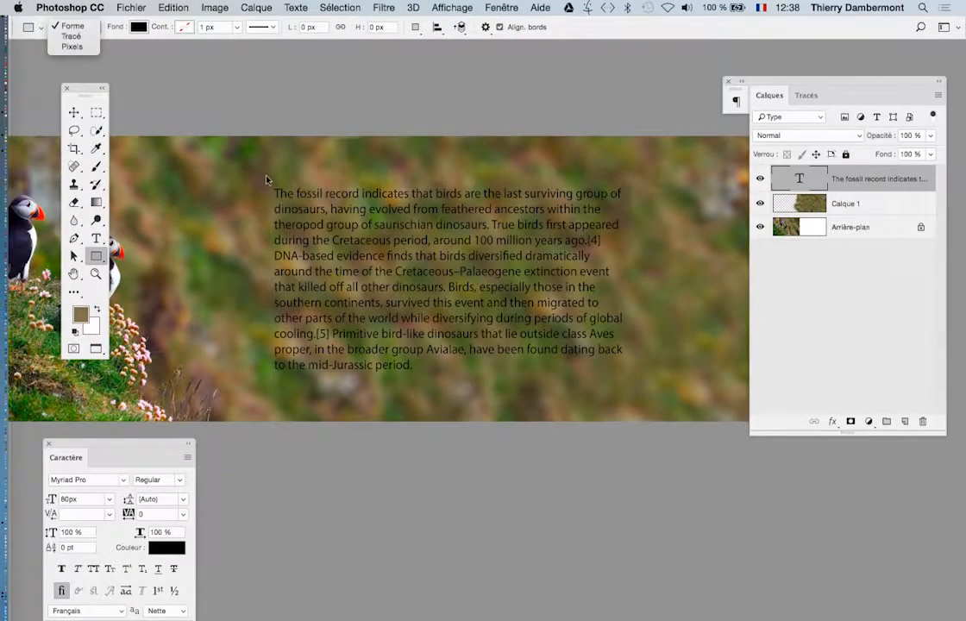
click(75, 24)
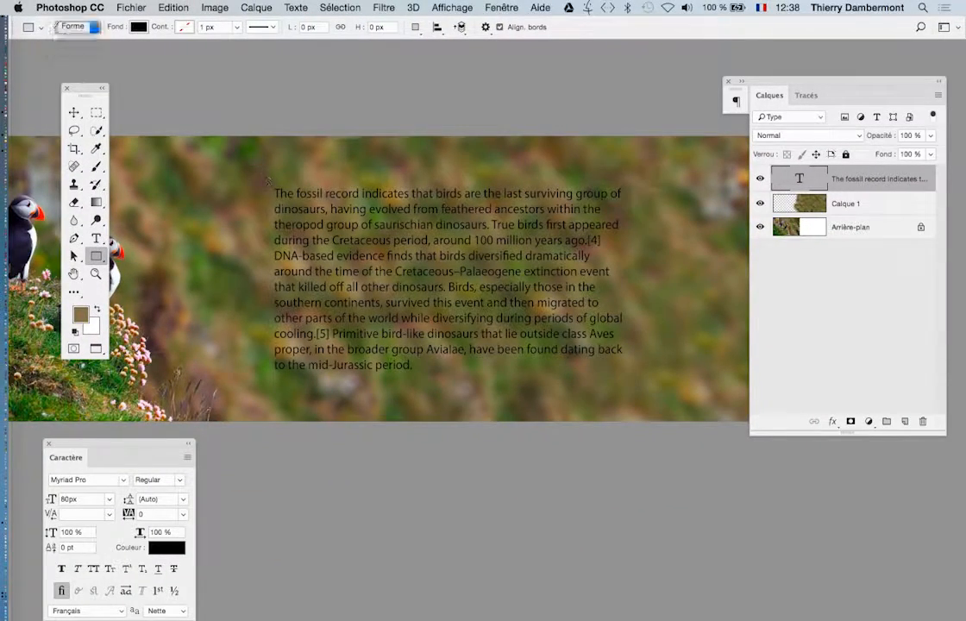
mouse_move(257, 166)
mouse_down()
mouse_move(653, 326)
mouse_move(669, 354)
mouse_move(668, 398)
mouse_up()
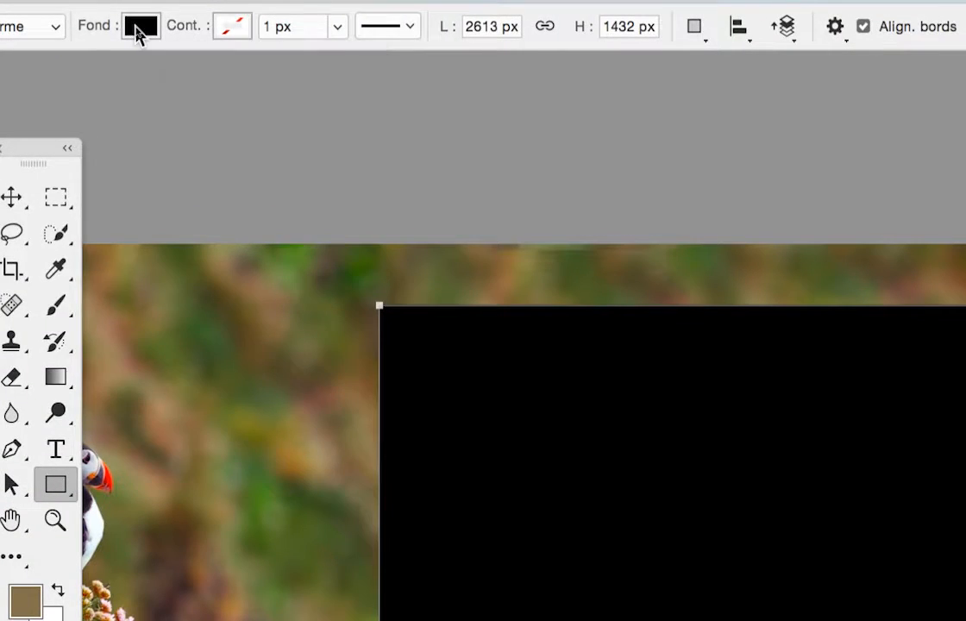
- Fill the rectangle with white and place its layer directly beneath the text layer
click(138, 27)
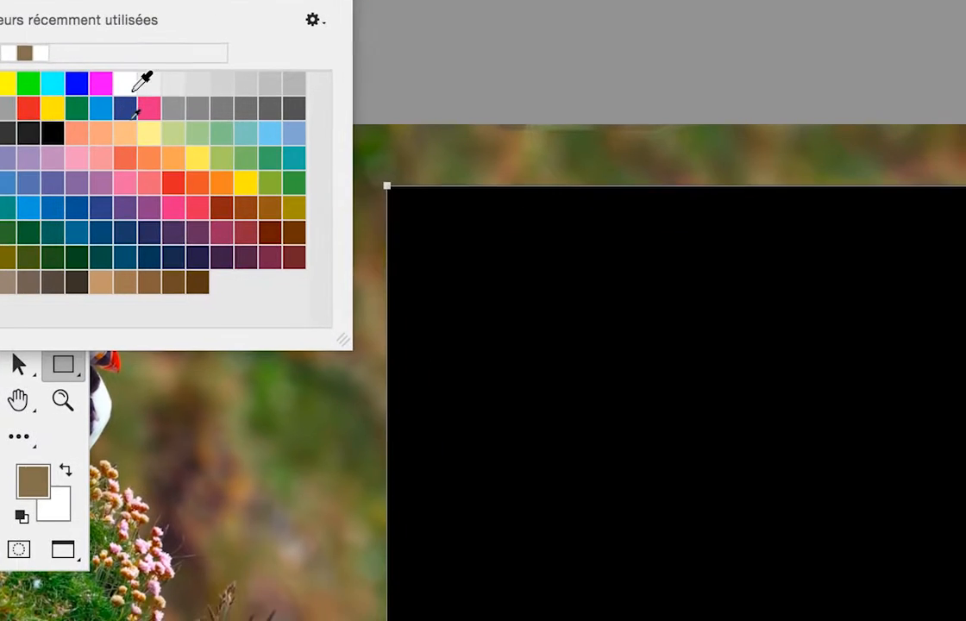
click(128, 87)
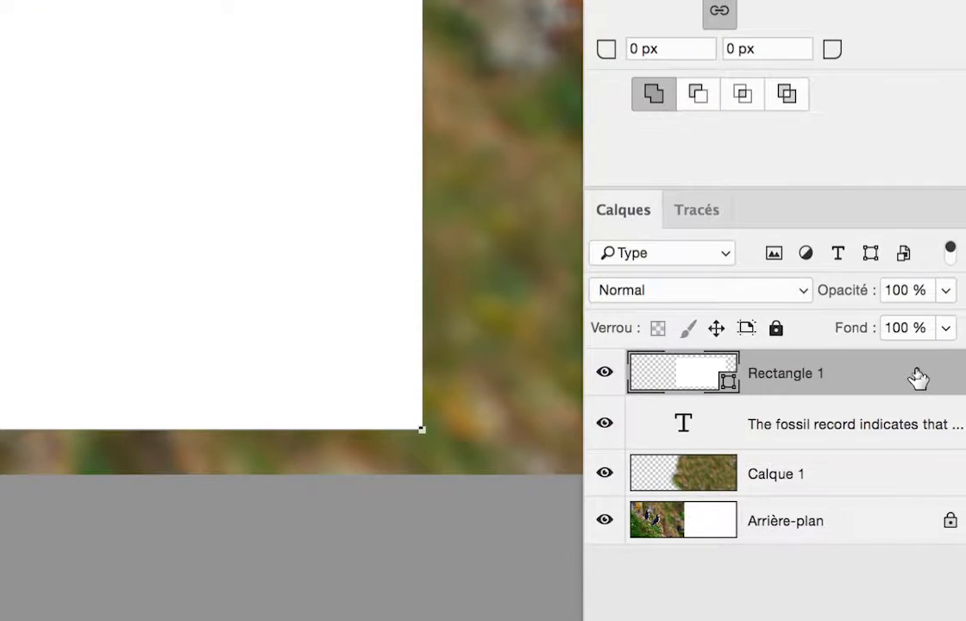
drag(918, 378, 914, 434)
key(super+z)
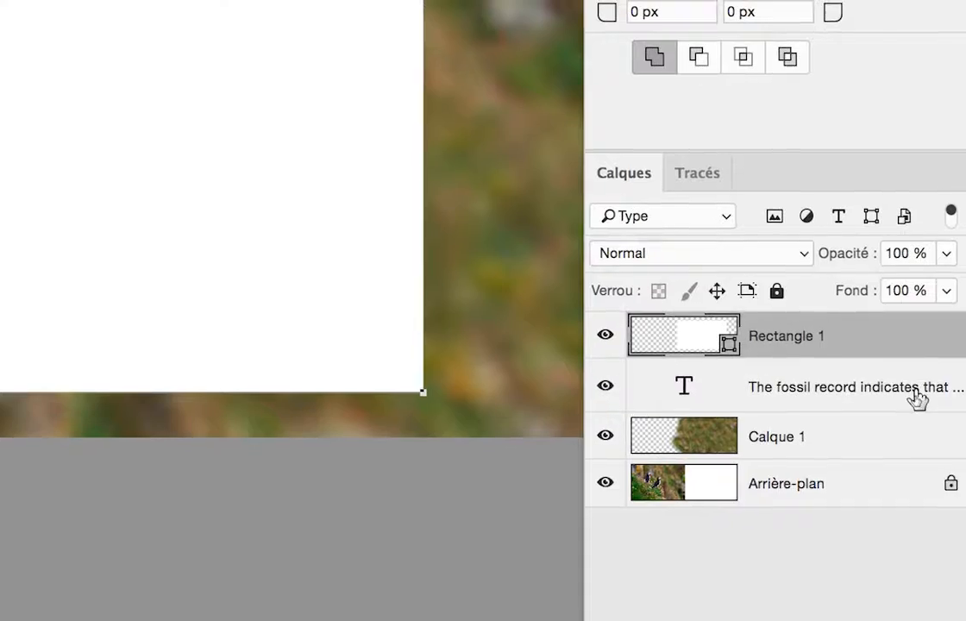
mouse_move(914, 395)
mouse_down()
mouse_move(901, 384)
mouse_move(901, 400)
mouse_up()
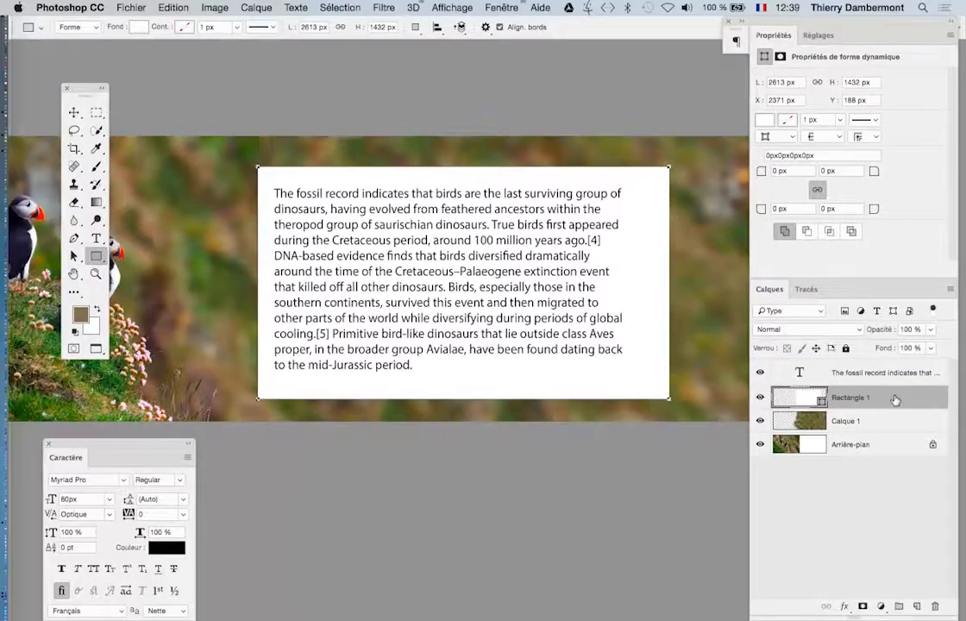
- Lower the white rectangle layer's opacity to 33% and deselect it with the Move tool
drag(931, 331, 886, 343)
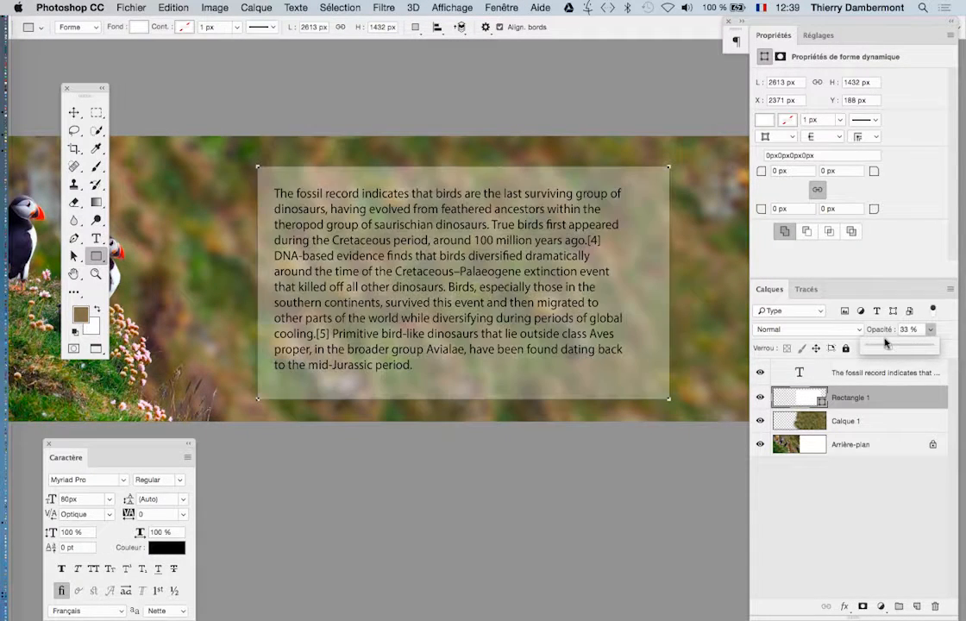
click(75, 113)
click(191, 97)
scroll(313, 363, down, 2)
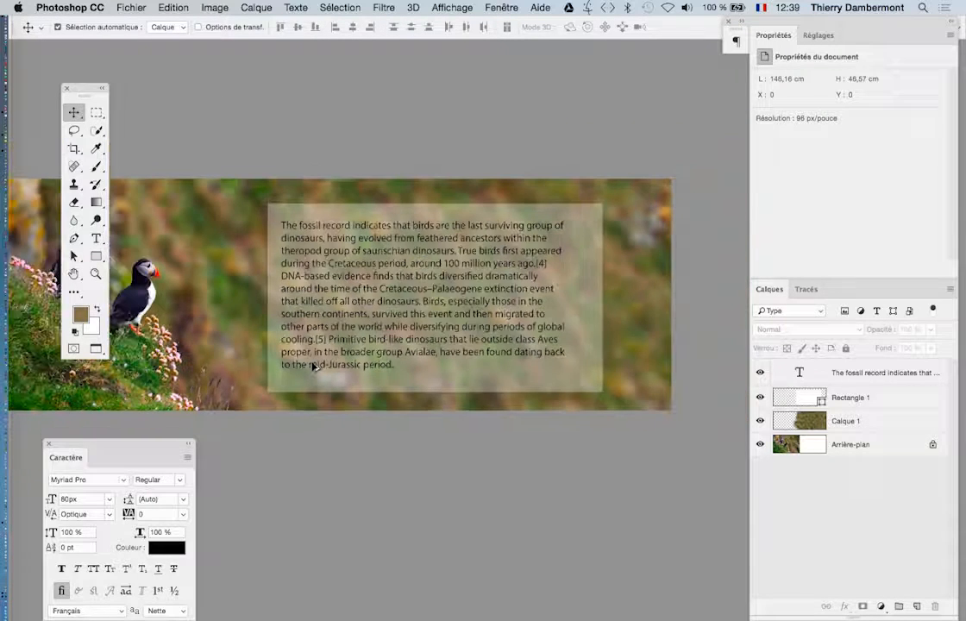
scroll(310, 365, down, 1)
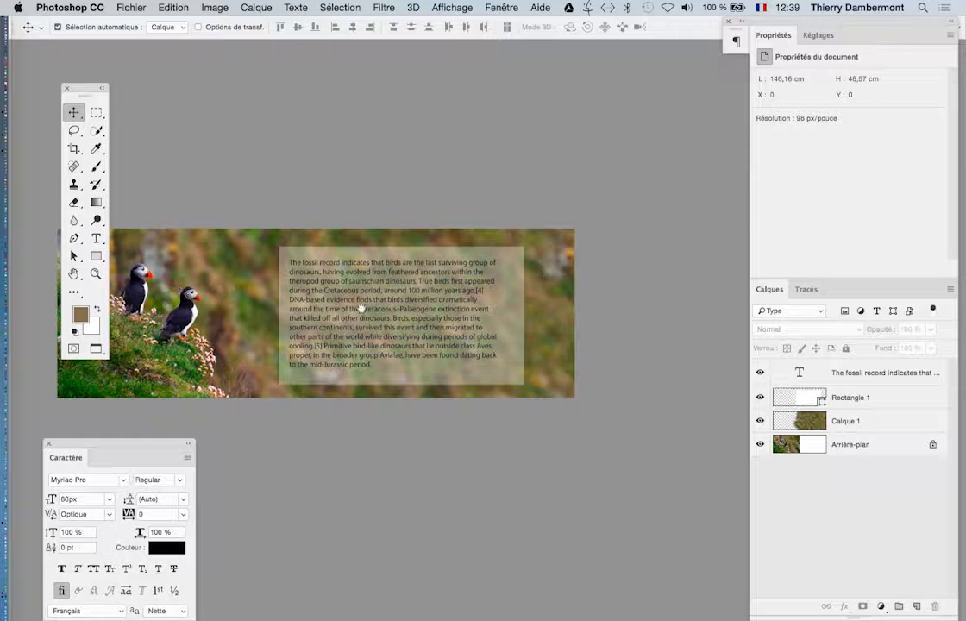
drag(361, 307, 452, 213)
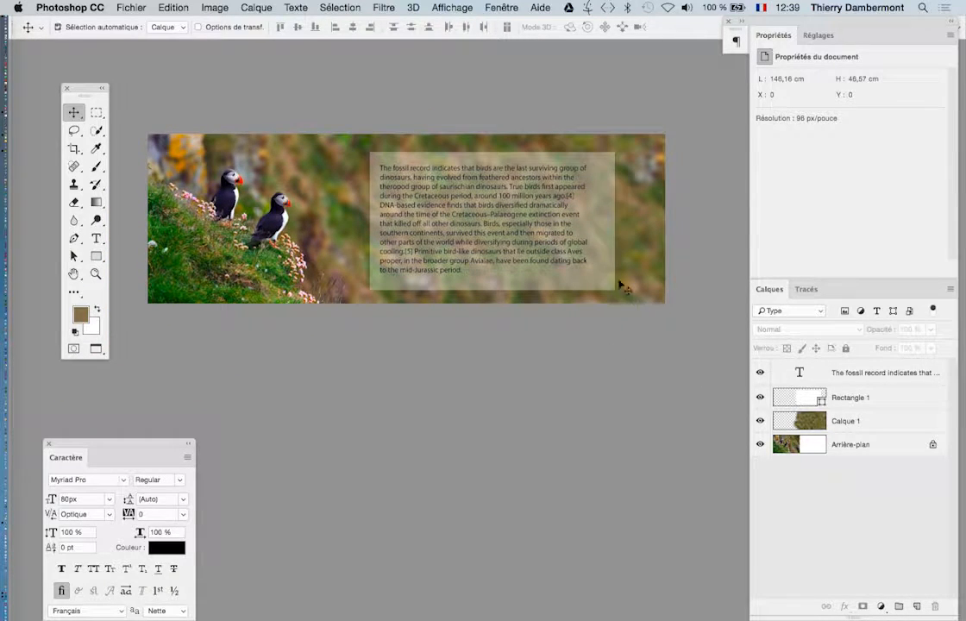
- Resize the white rectangle with Free Transform to about 2752 × 1377 px, extending it past the text's left edge
click(858, 401)
key(ctrl+t)
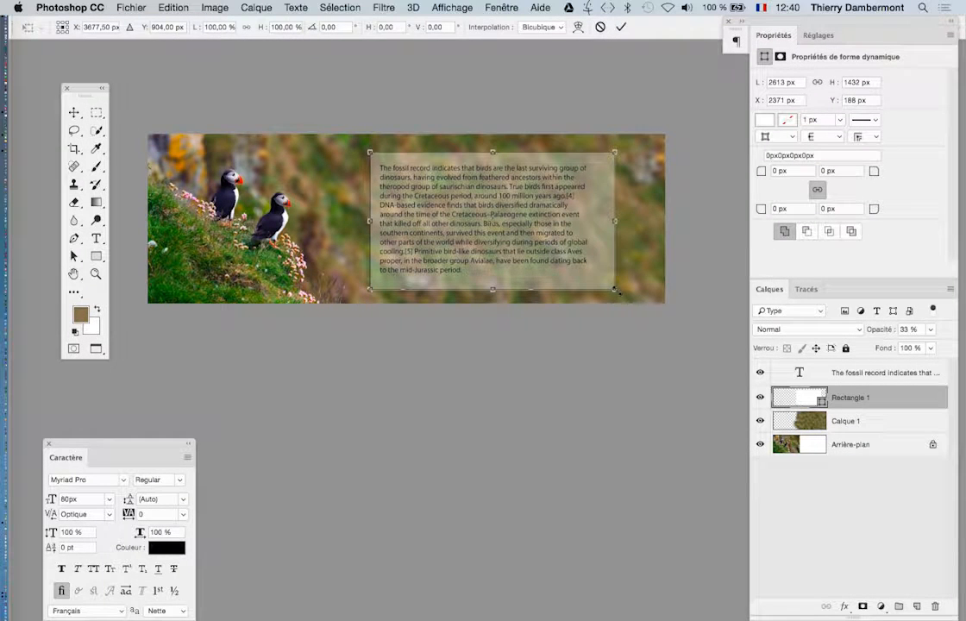
mouse_move(618, 292)
mouse_down()
mouse_move(592, 279)
mouse_move(670, 280)
mouse_move(593, 285)
mouse_move(609, 282)
mouse_up()
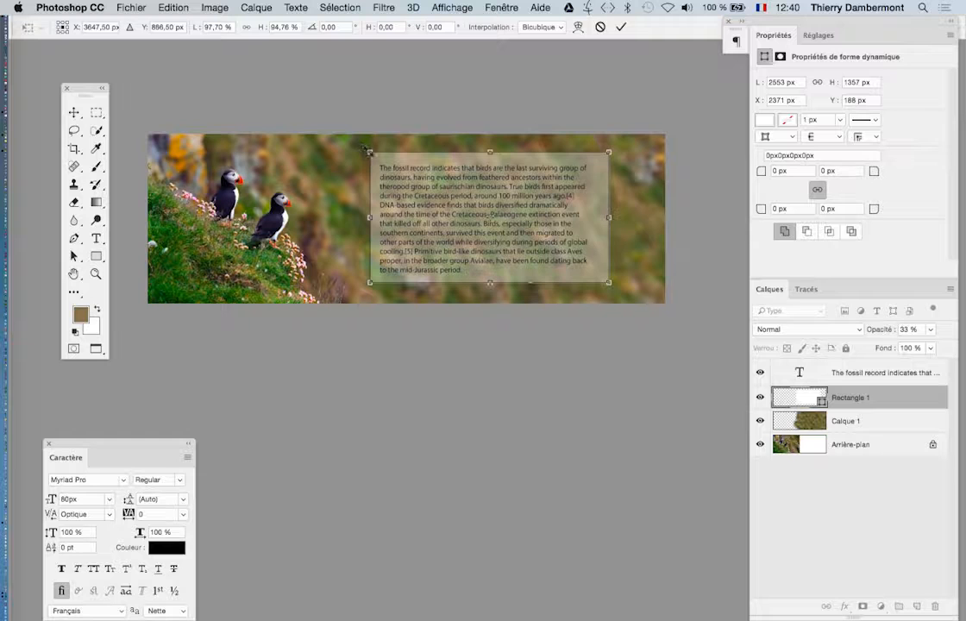
mouse_move(365, 148)
mouse_down()
mouse_move(338, 149)
mouse_move(352, 150)
mouse_up()
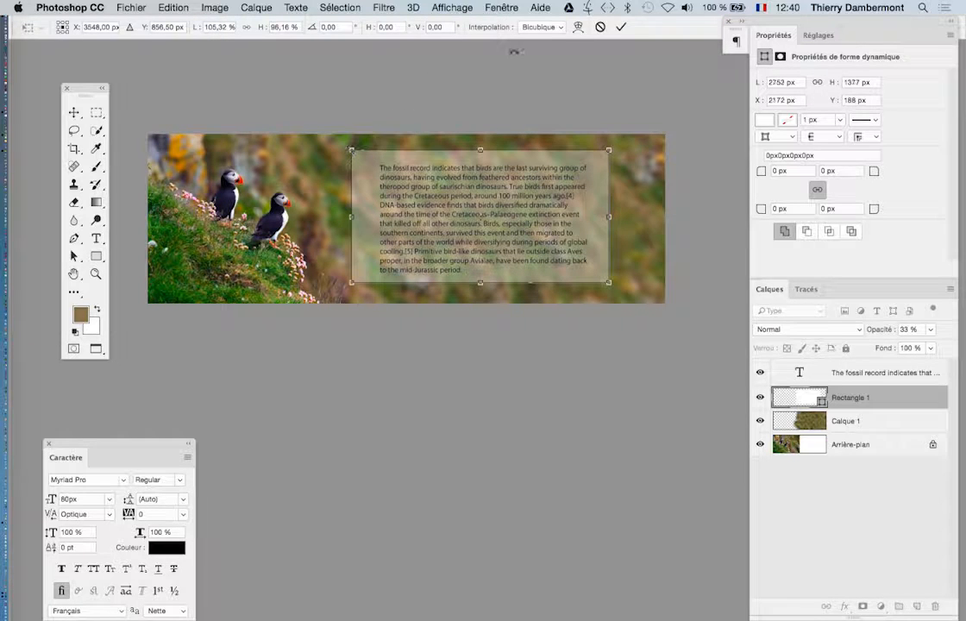
click(620, 27)
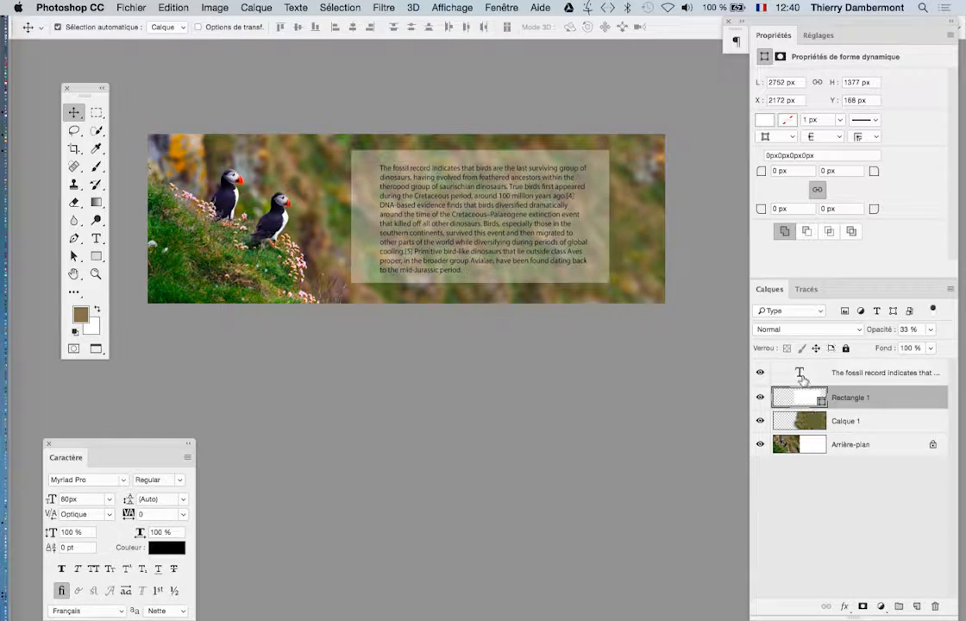
- Reshape the text frame to about 79 × 29 cm, starting just inside the white rectangle's upper-left corner
double_click(801, 374)
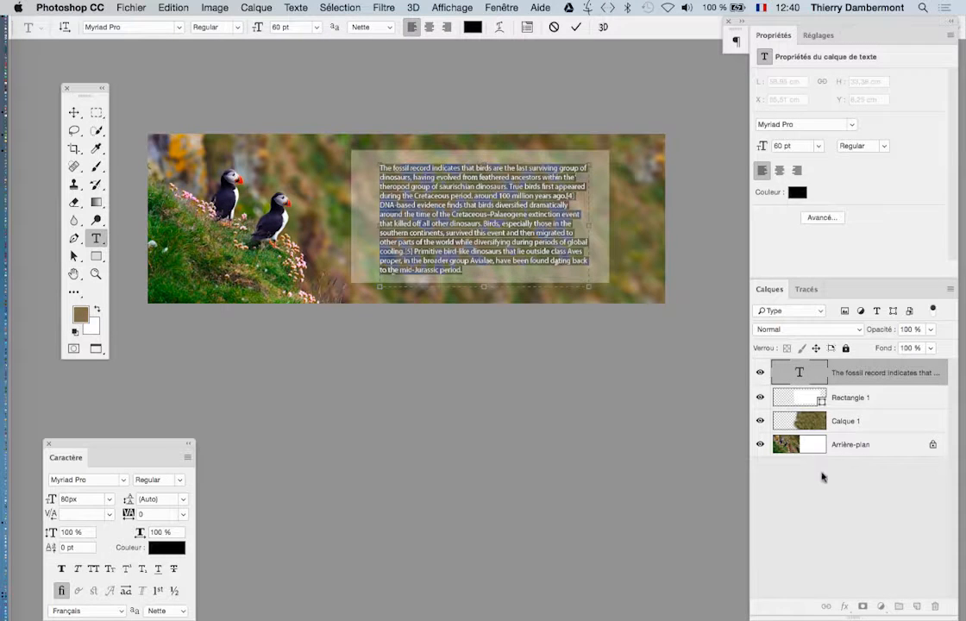
click(822, 477)
click(799, 372)
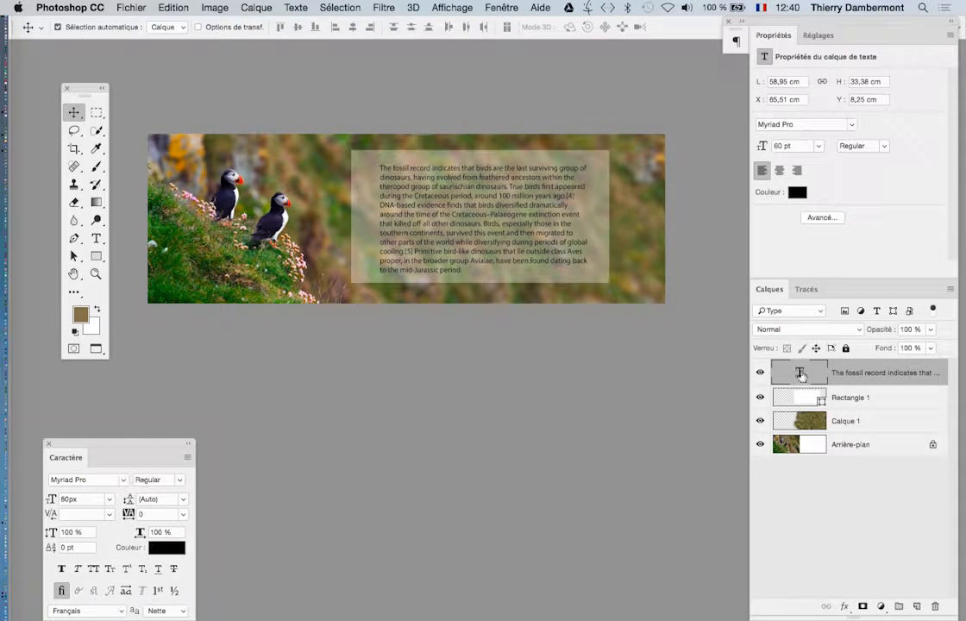
double_click(800, 374)
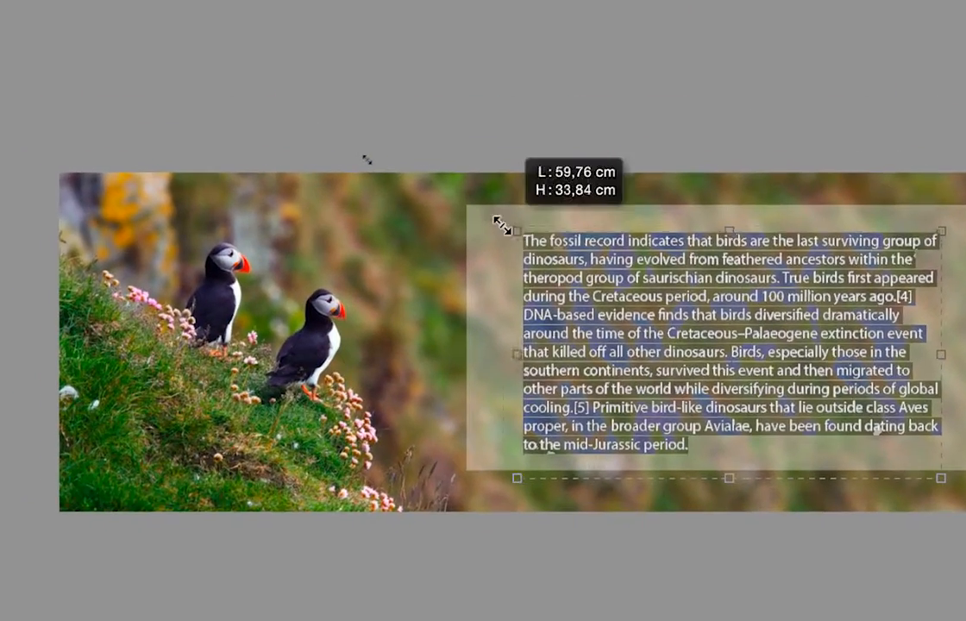
drag(503, 226, 493, 222)
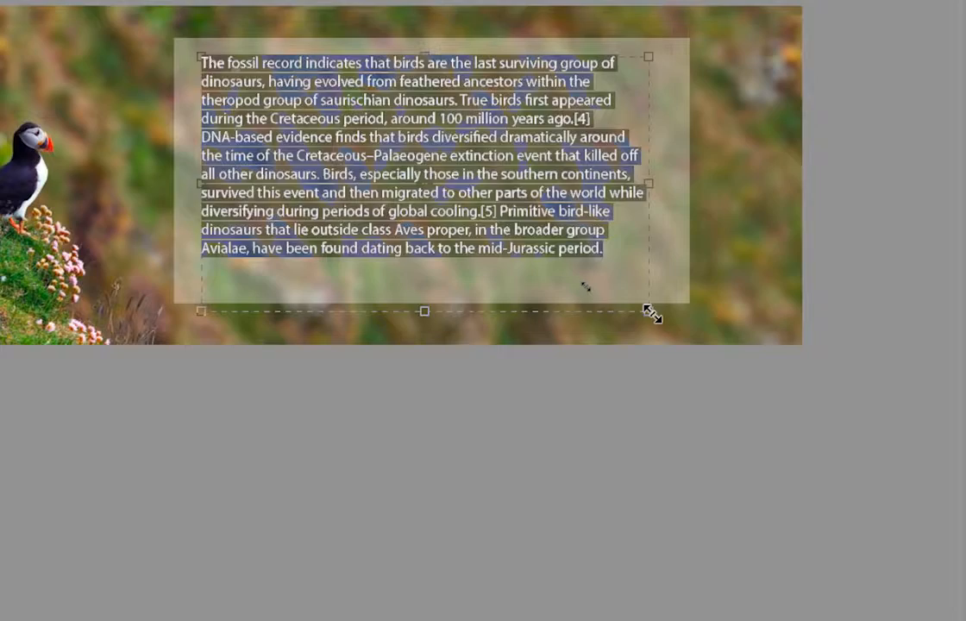
drag(653, 315, 522, 298)
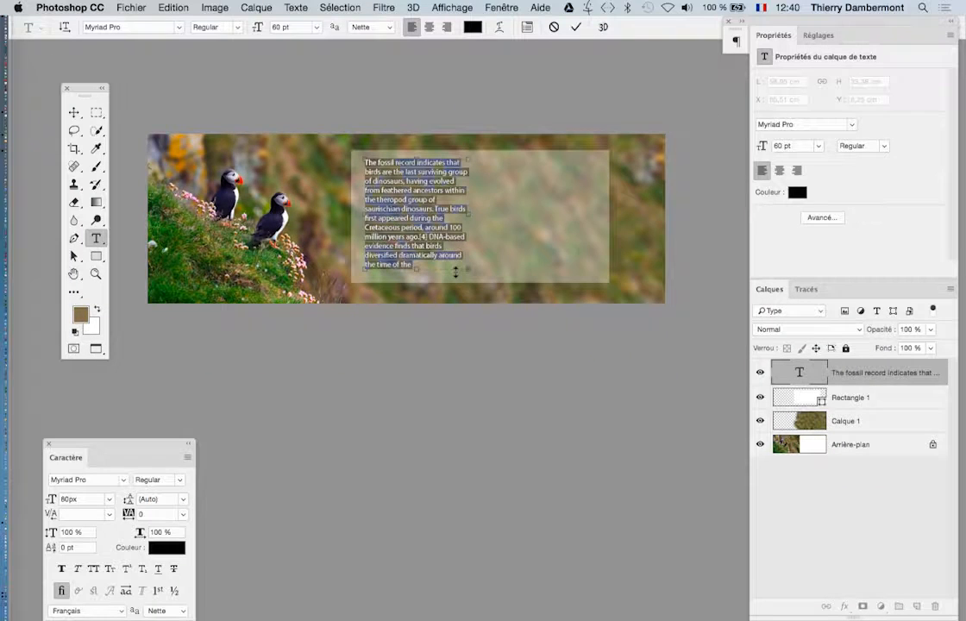
drag(475, 268, 646, 265)
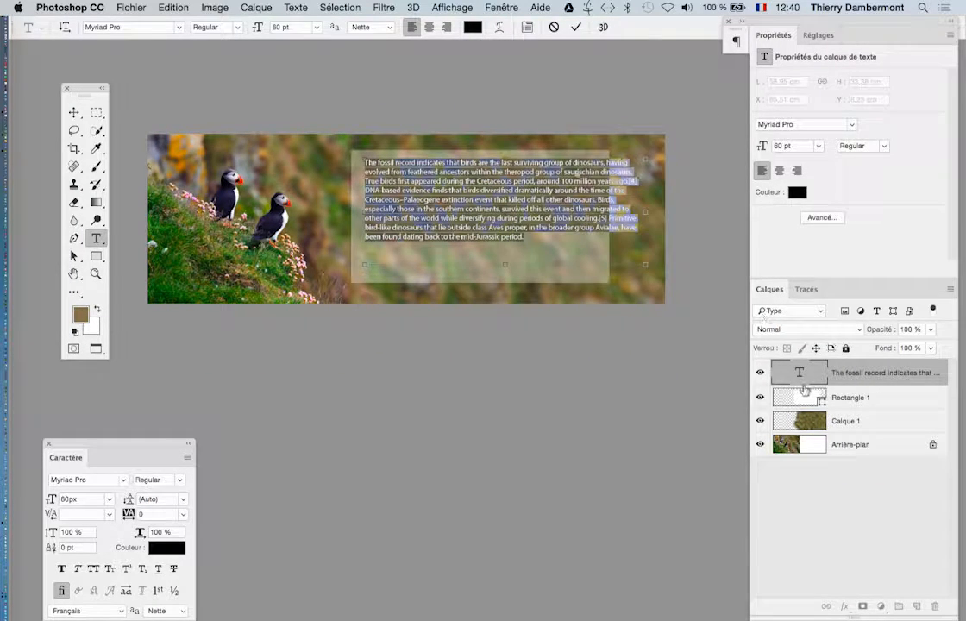
- Resize the white rectangle with Free Transform to about 3161 × 1007 px so it frames the widened text
click(808, 397)
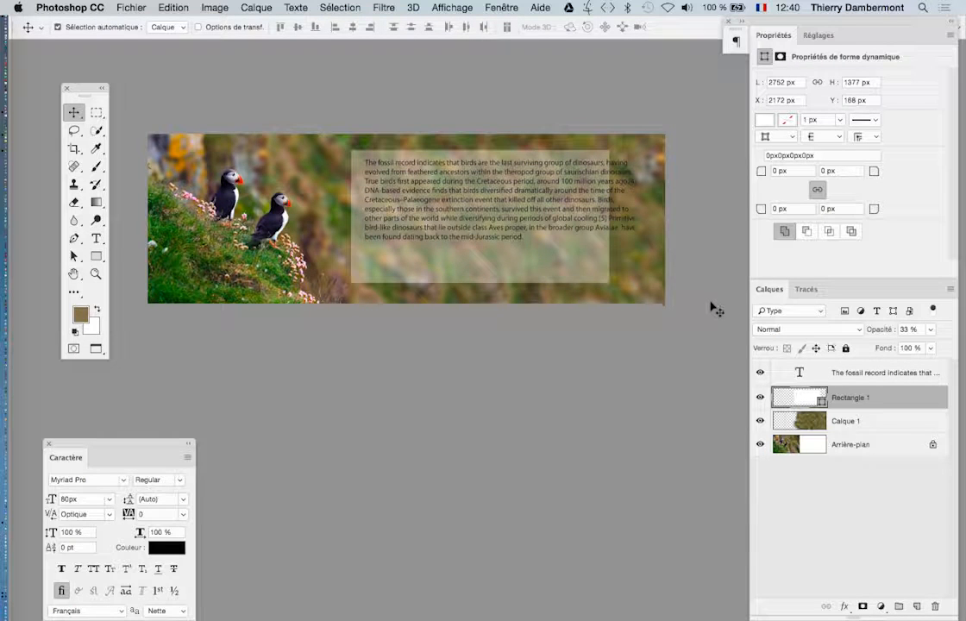
key(super+t)
drag(609, 281, 647, 247)
click(69, 113)
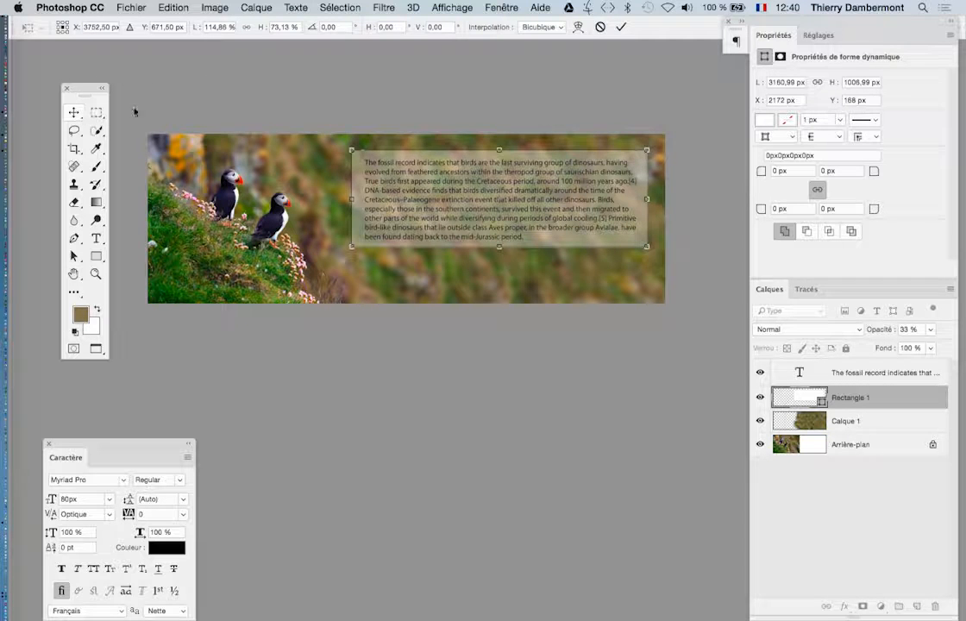
click(594, 224)
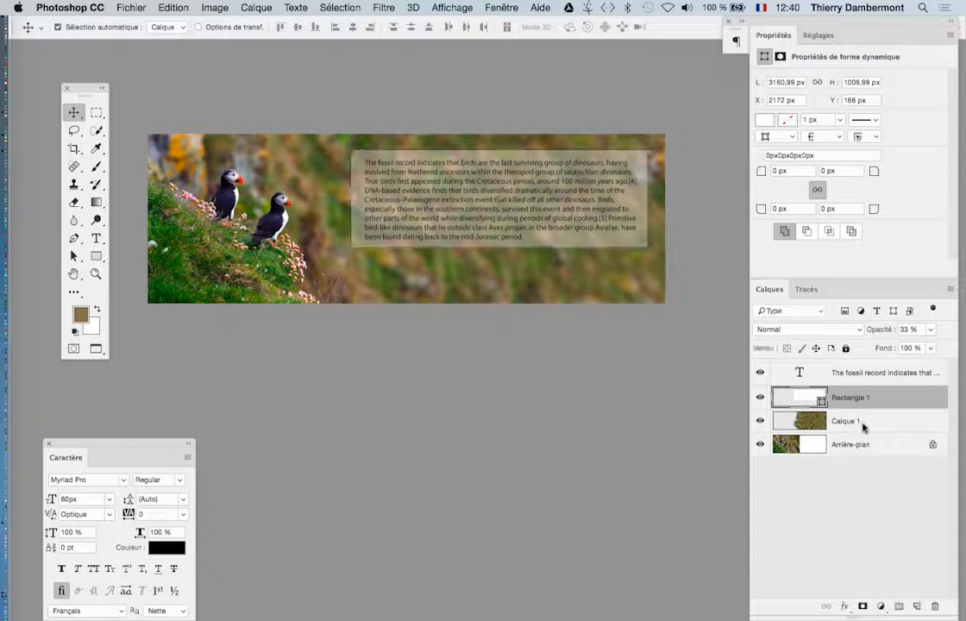
- Raise the white rectangle layer's opacity to 52% and deselect it
drag(930, 333, 921, 350)
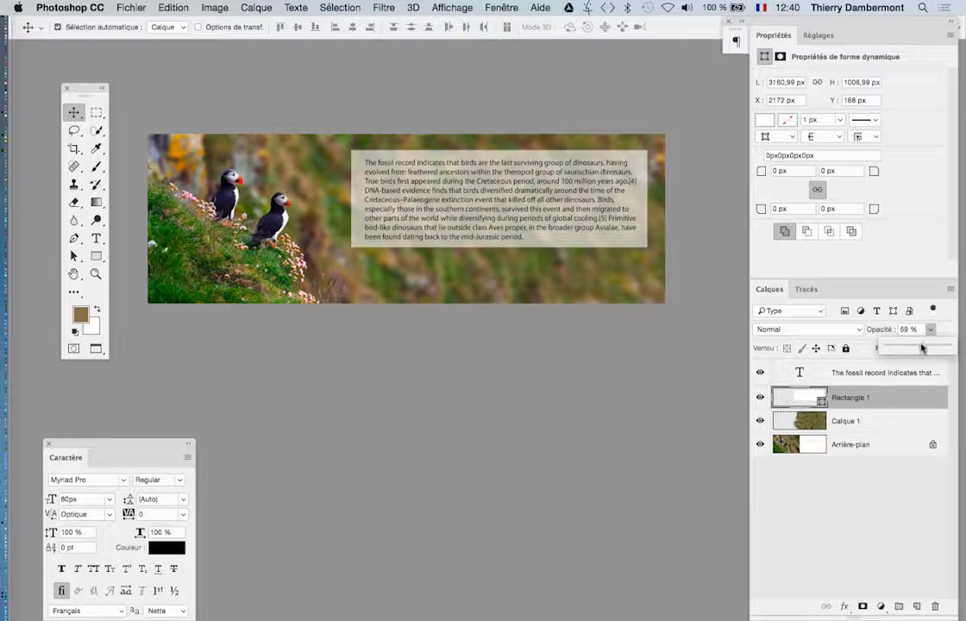
drag(919, 346, 918, 346)
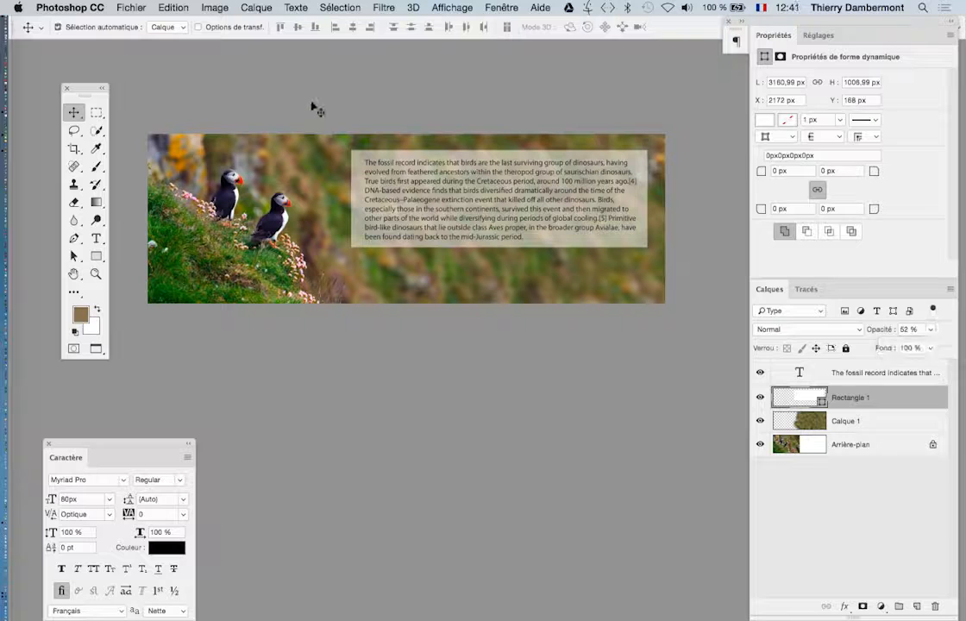
click(313, 105)
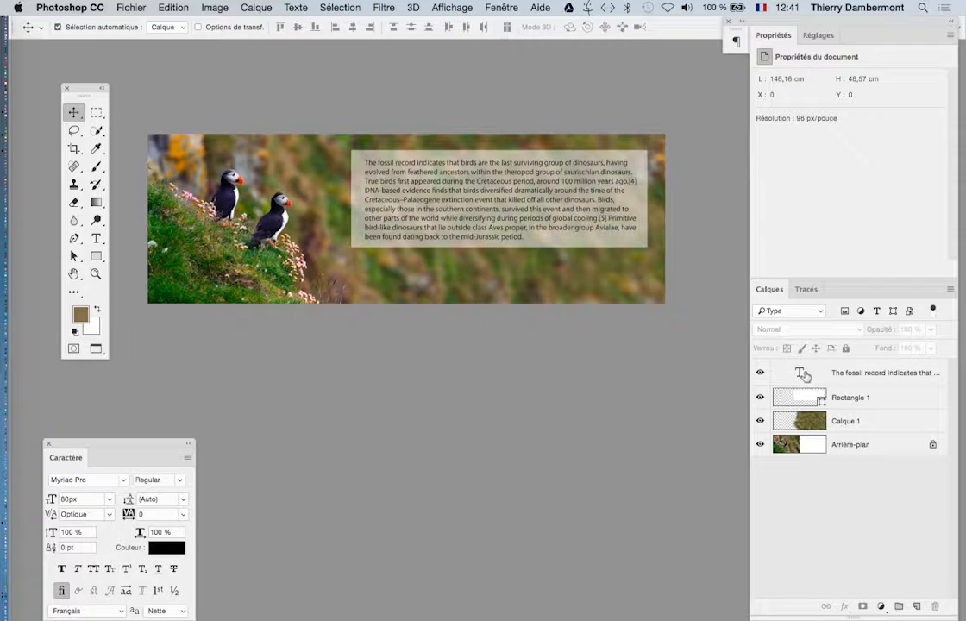
- Alternate between the text layer and the rectangle layer to compare their properties and shape options
click(801, 374)
click(804, 403)
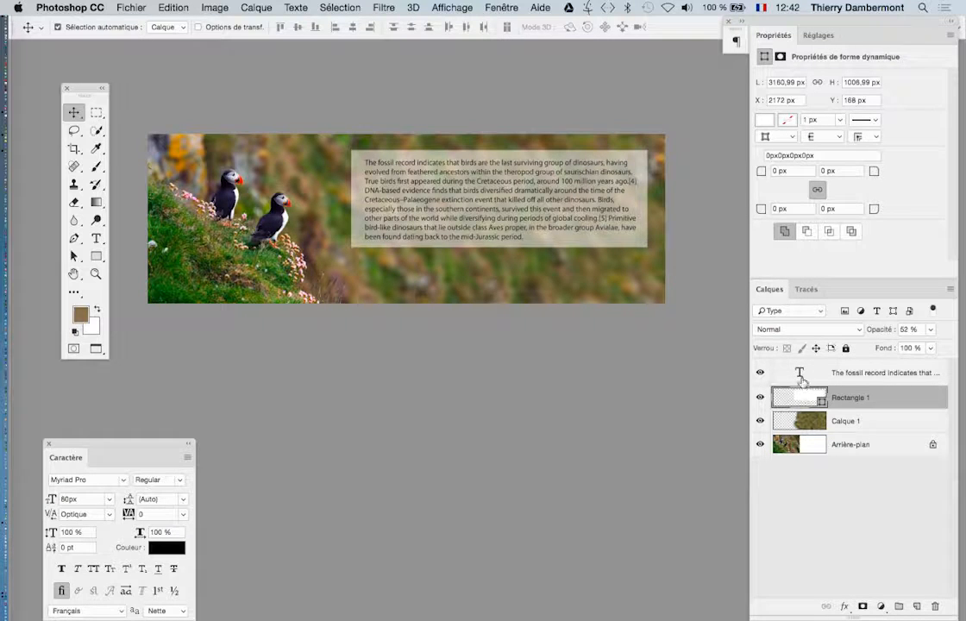
click(802, 375)
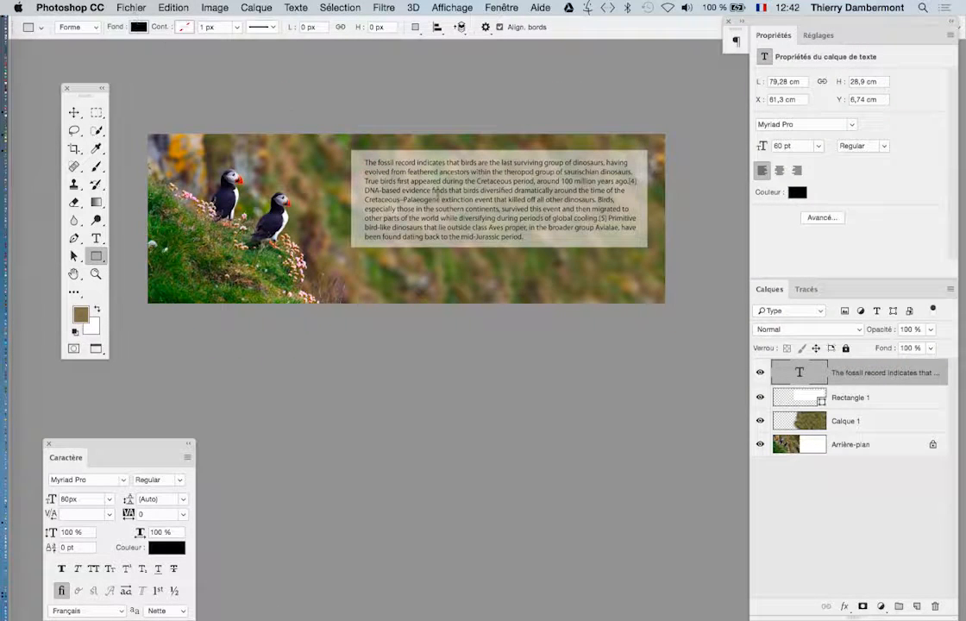
click(820, 398)
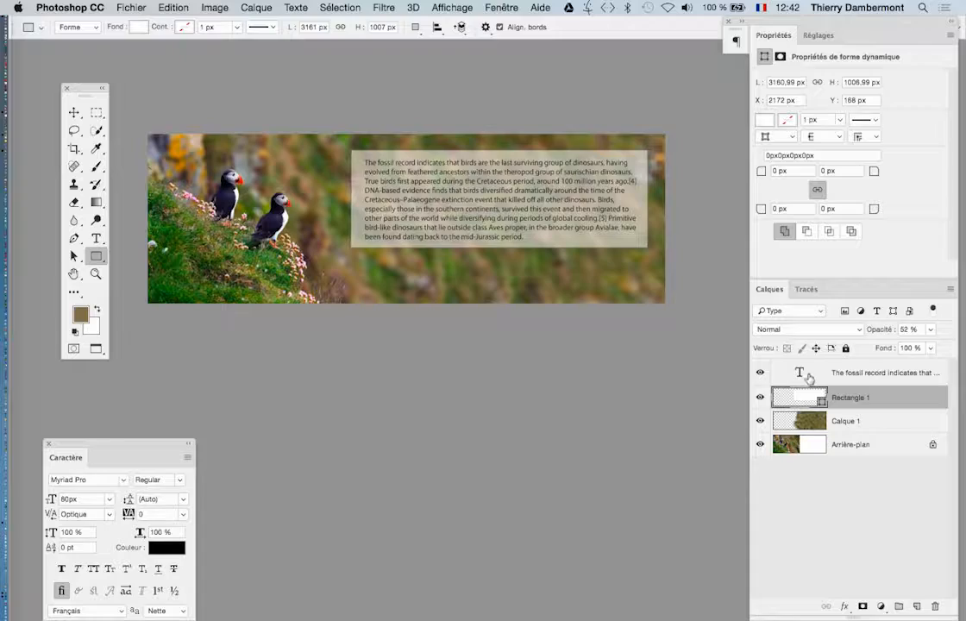
click(808, 376)
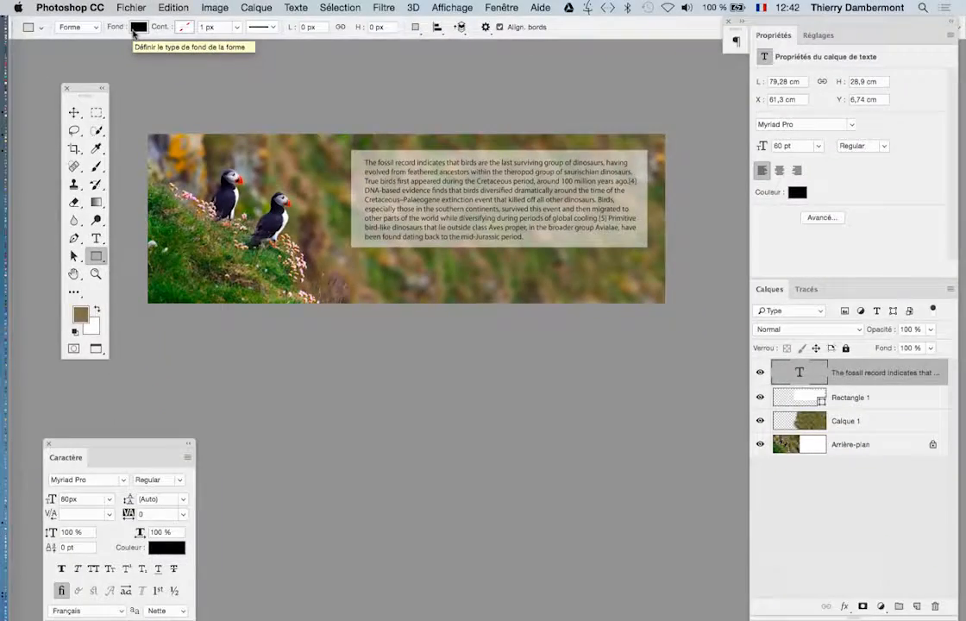
- Detach the Properties panel and set the white rectangle's linked corner radii to 20 px
drag(774, 36, 508, 270)
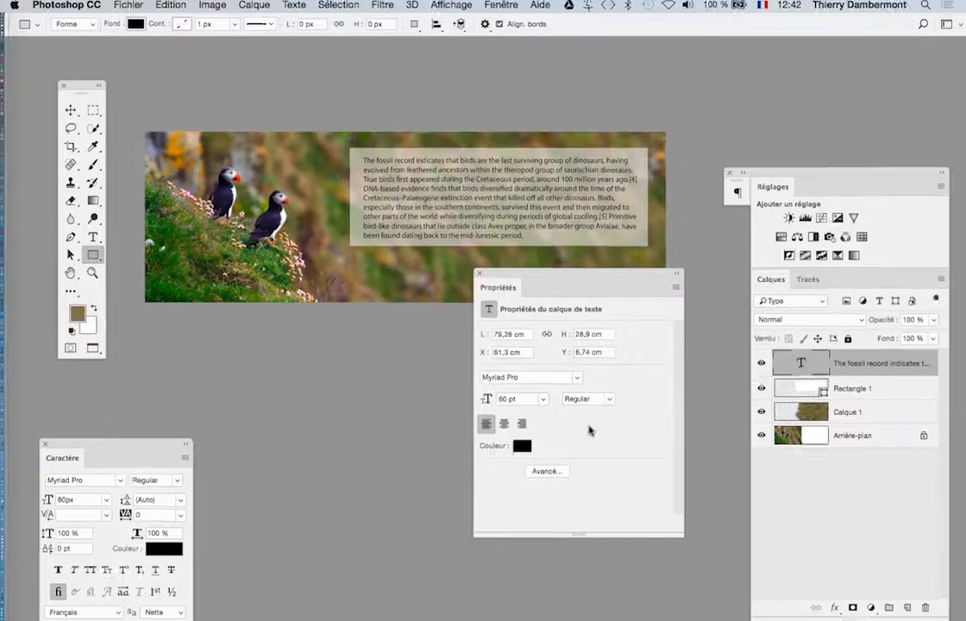
click(808, 394)
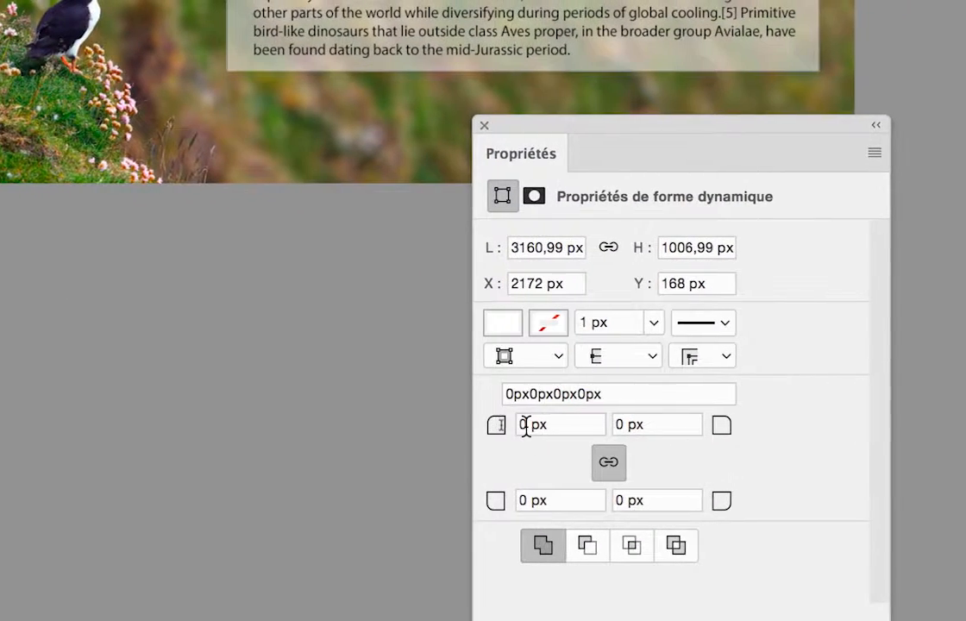
click(416, 418)
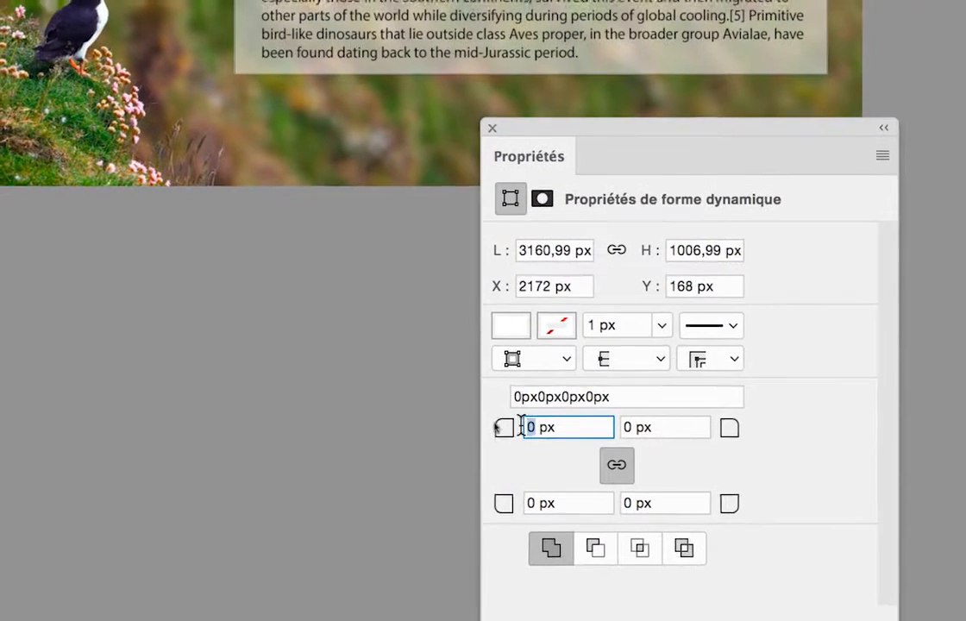
text(20)
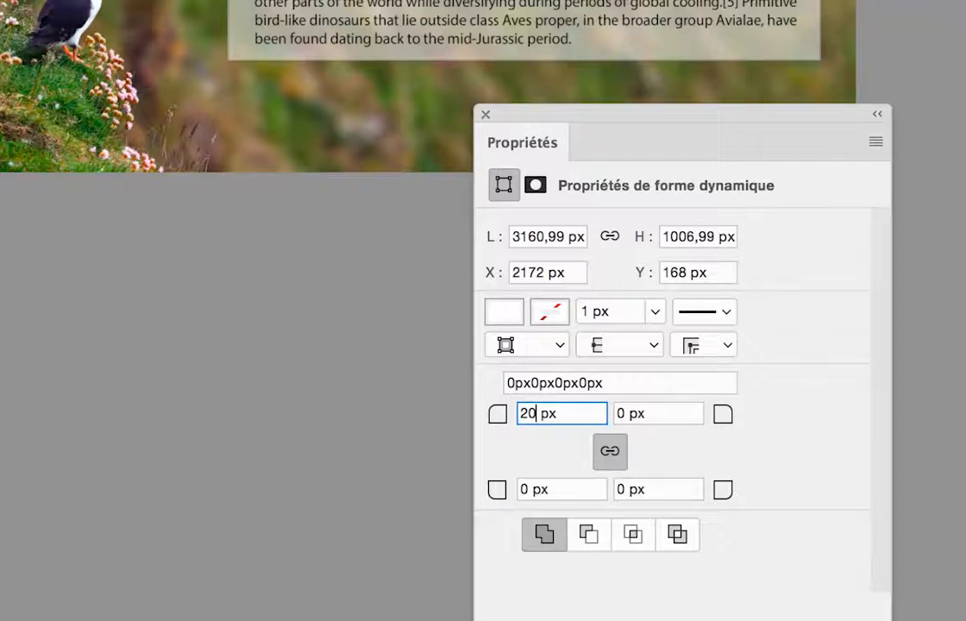
key(Tab)
- Increase all four linked corner radii of the white rectangle to 60 px
click(534, 419)
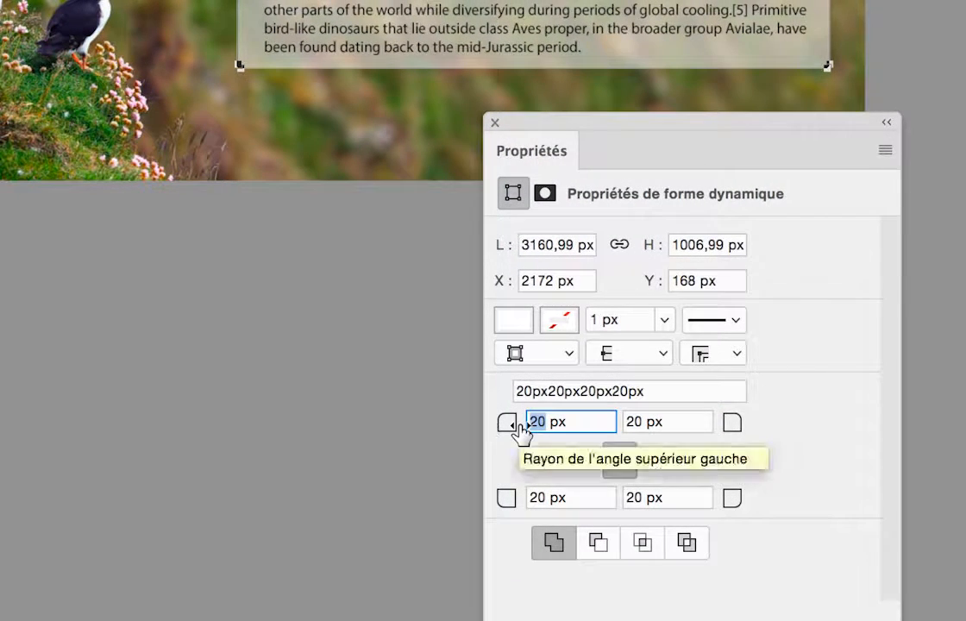
text(60)
key(Tab)
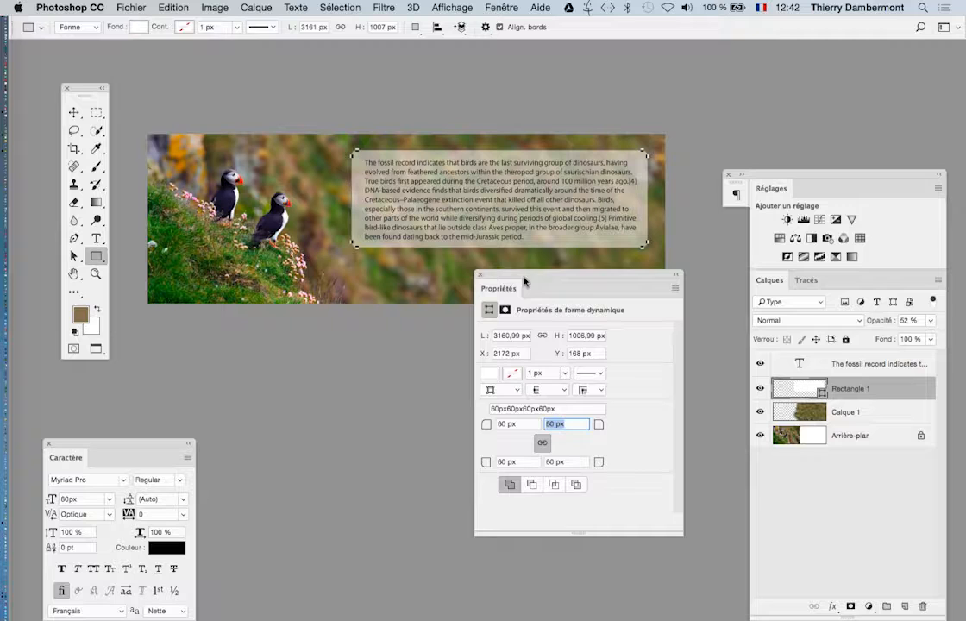
- Deselect the rectangle with the Move tool and spread the Properties, Layers and tools panels clear of the enlarged photo
drag(524, 280, 352, 315)
click(74, 106)
click(161, 103)
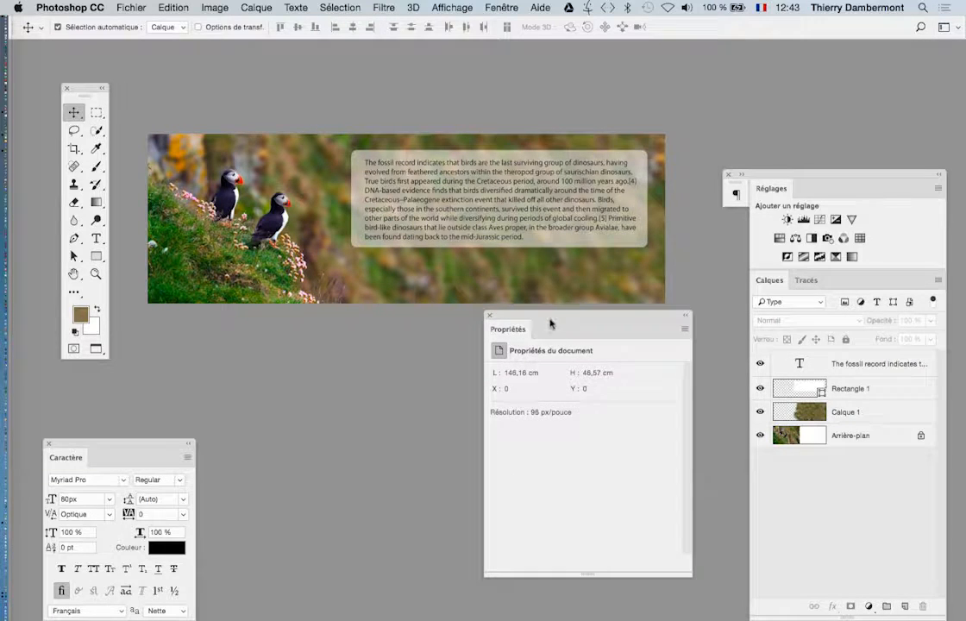
drag(550, 312, 507, 399)
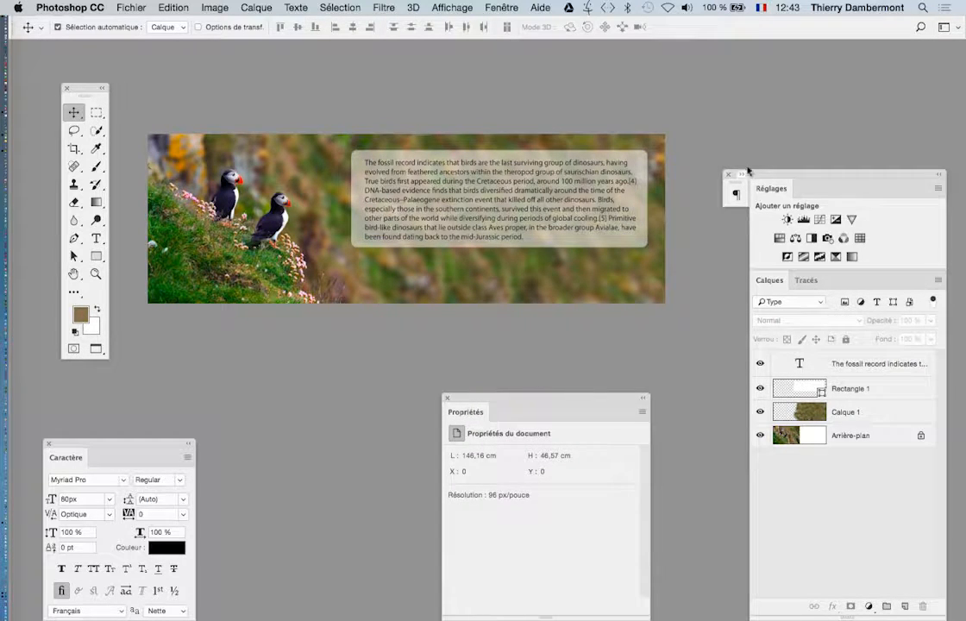
drag(766, 176, 852, 306)
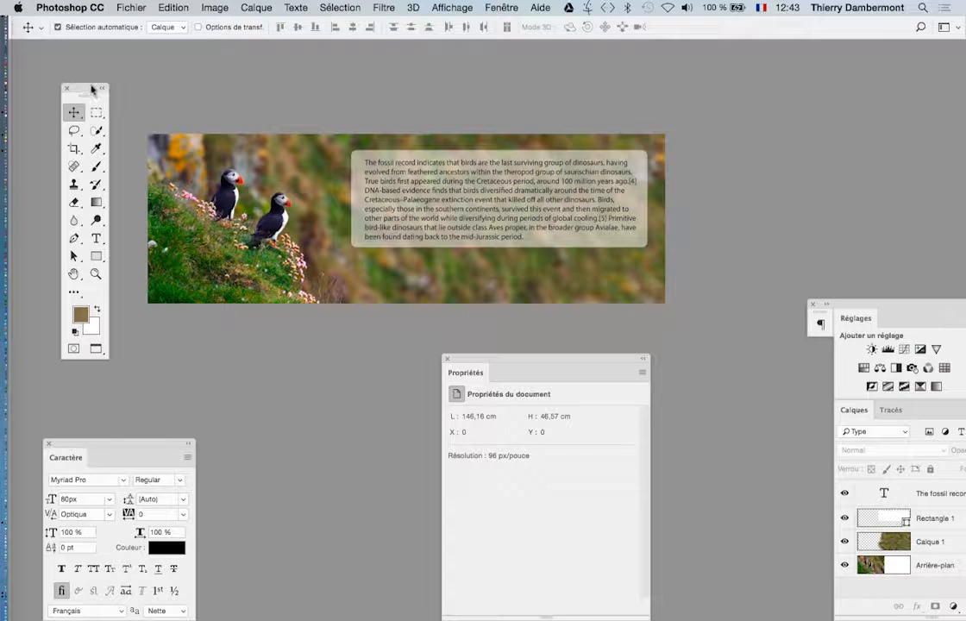
drag(92, 89, 72, 88)
scroll(358, 268, up, 1)
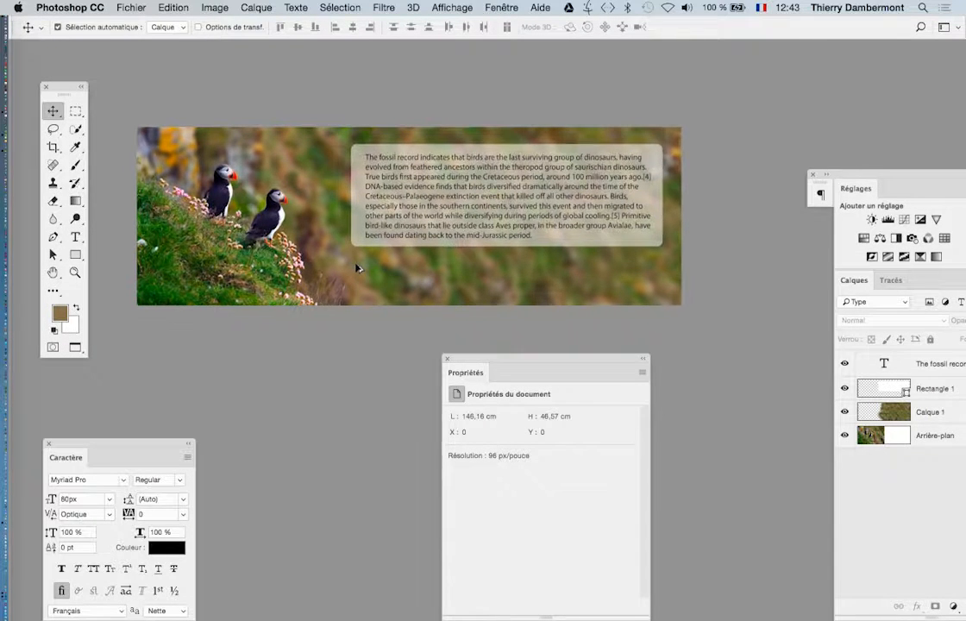
scroll(357, 268, up, 1)
drag(420, 269, 463, 273)
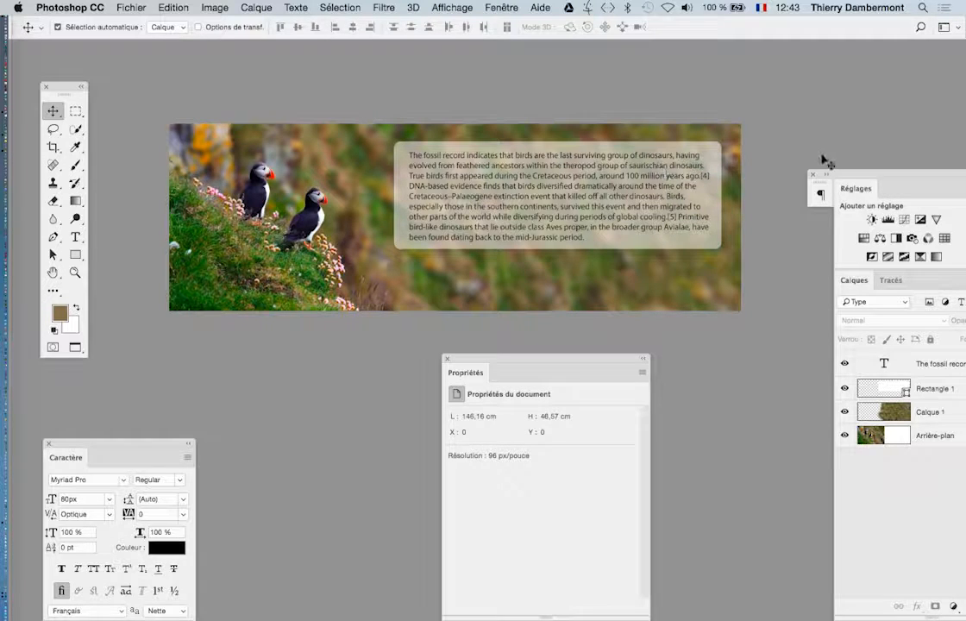
- Bring the Layers panel group beside the photo and select the text and rectangle layers together
drag(858, 180, 691, 82)
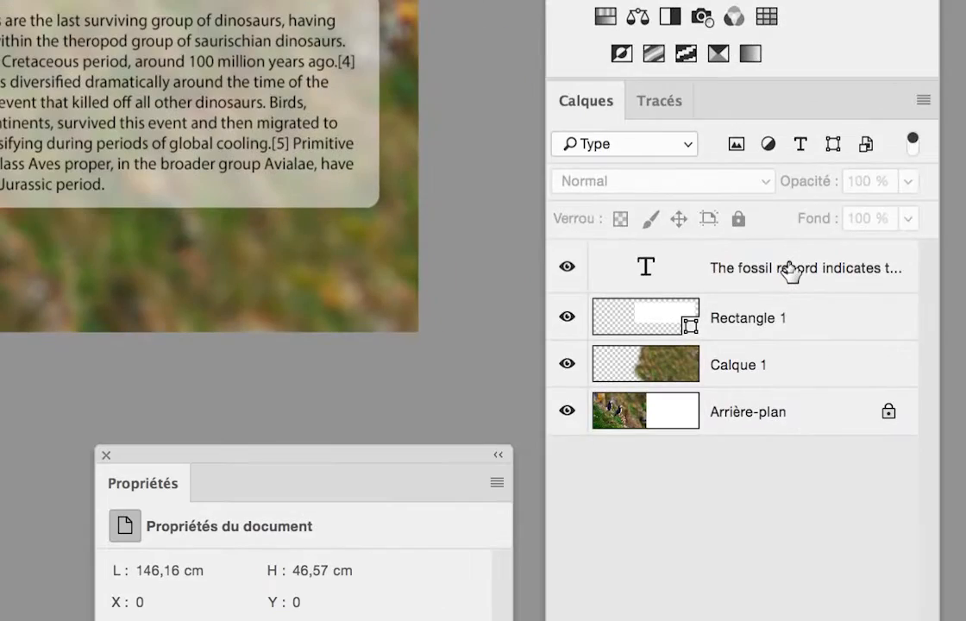
click(789, 266)
shift+click(787, 310)
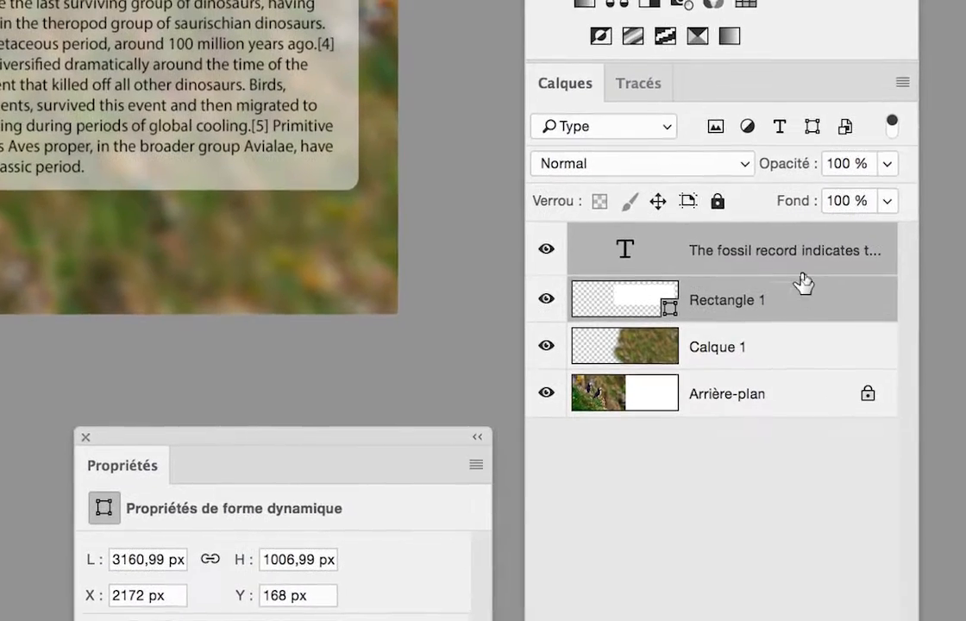
click(801, 272)
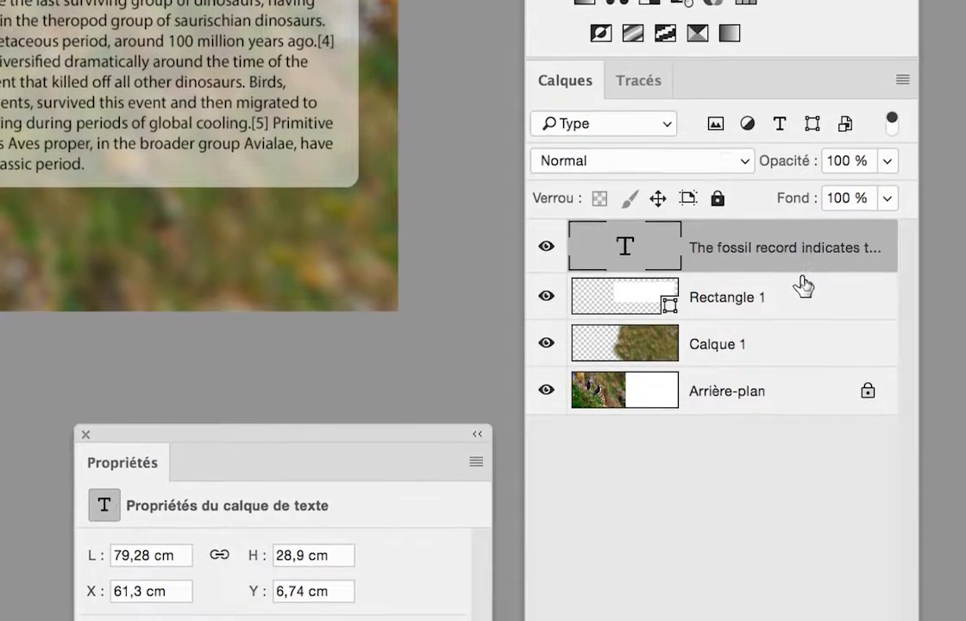
shift+click(803, 293)
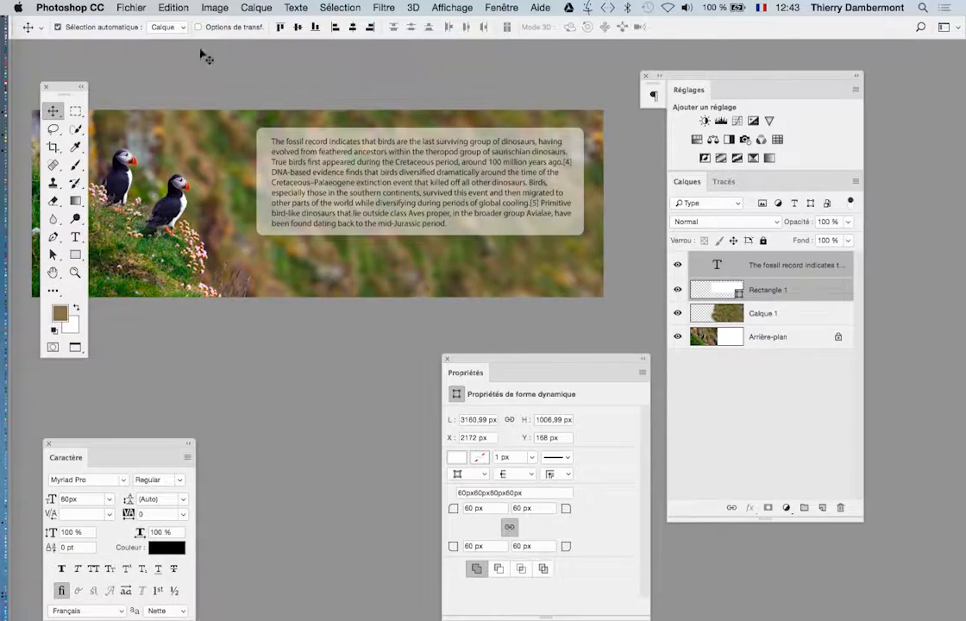
- Shift the text and rectangle together slightly, and detach the Layers panel beside the photo with the Adjustments and Paths panels collapsed
drag(351, 171, 389, 192)
drag(687, 181, 443, 174)
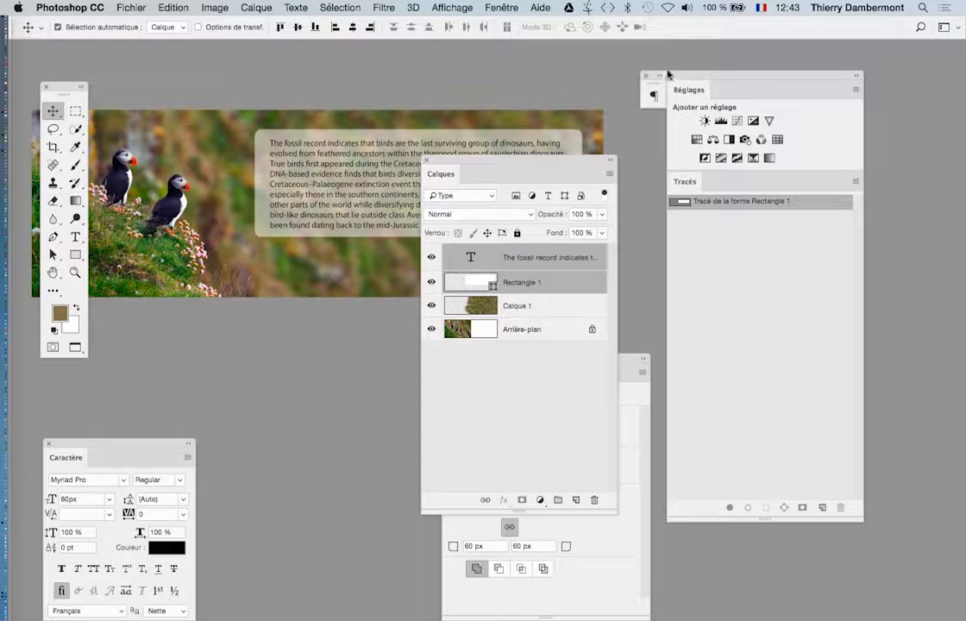
click(854, 76)
drag(594, 159, 806, 160)
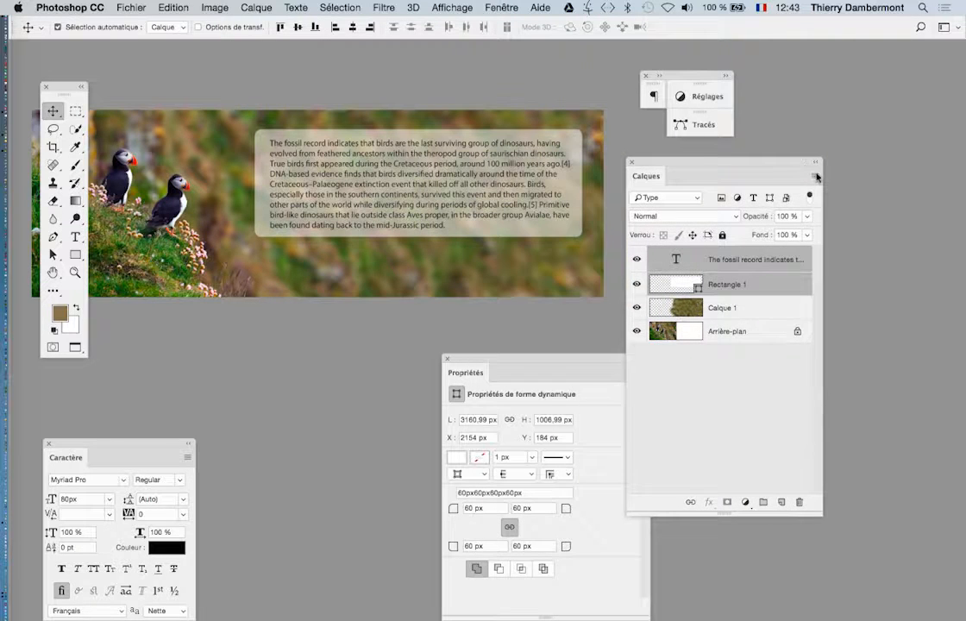
- Create a new group from the selected text and rectangle layers, keeping the Layers panel clear of the photo
click(817, 174)
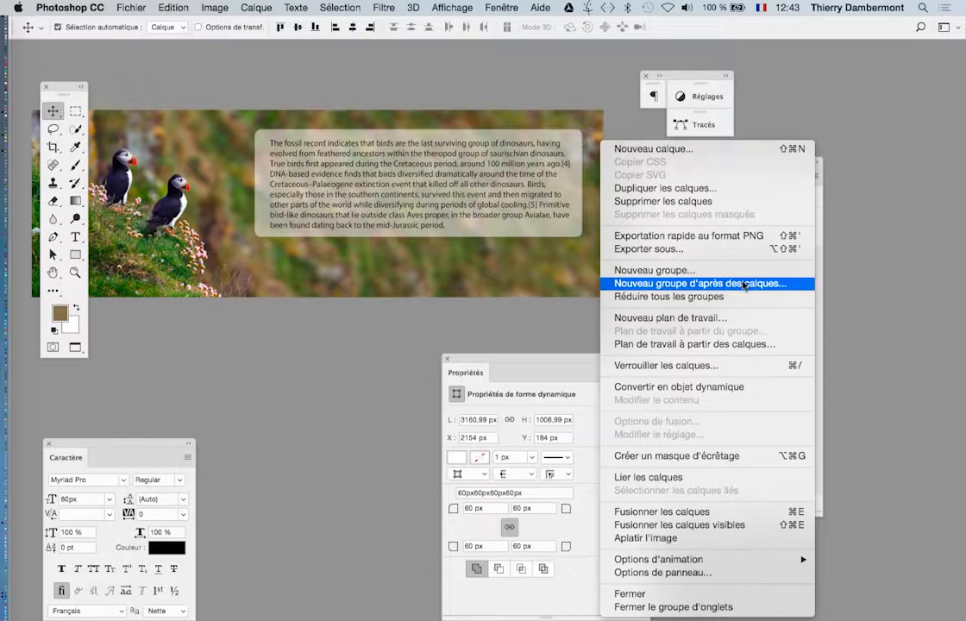
click(690, 283)
click(601, 285)
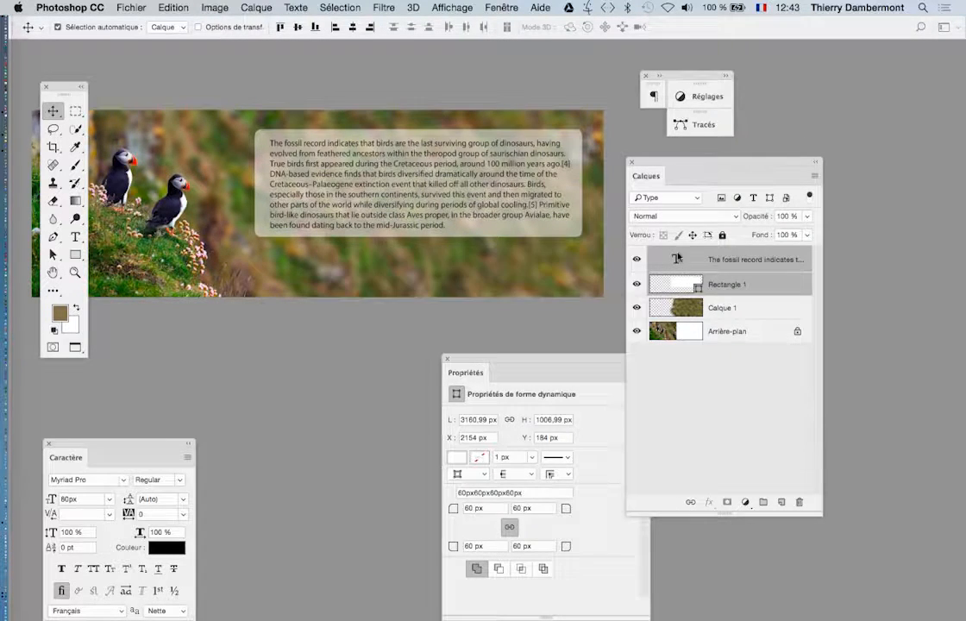
drag(672, 161, 774, 155)
- Try to move the grouped text and rectangle on the photo with automatic layer selection on, undoing each attempt
drag(420, 203, 411, 250)
key(ctrl+z)
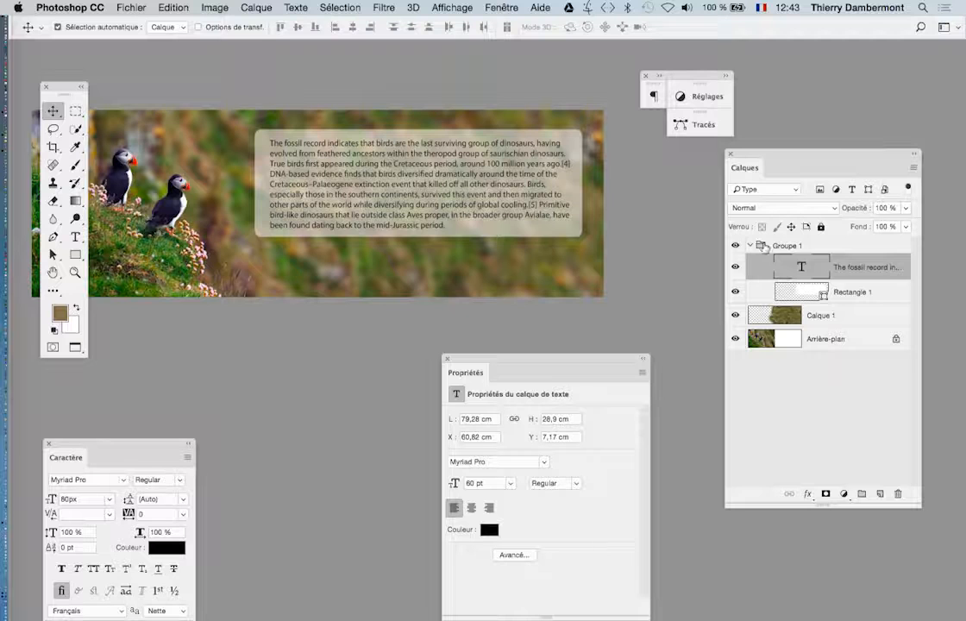
click(780, 246)
click(750, 246)
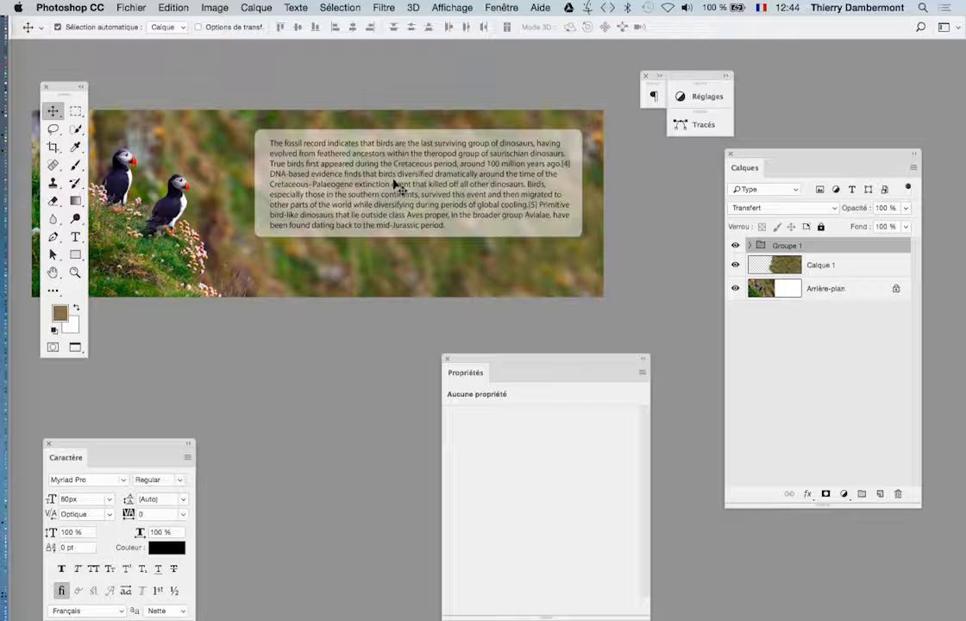
drag(390, 181, 374, 257)
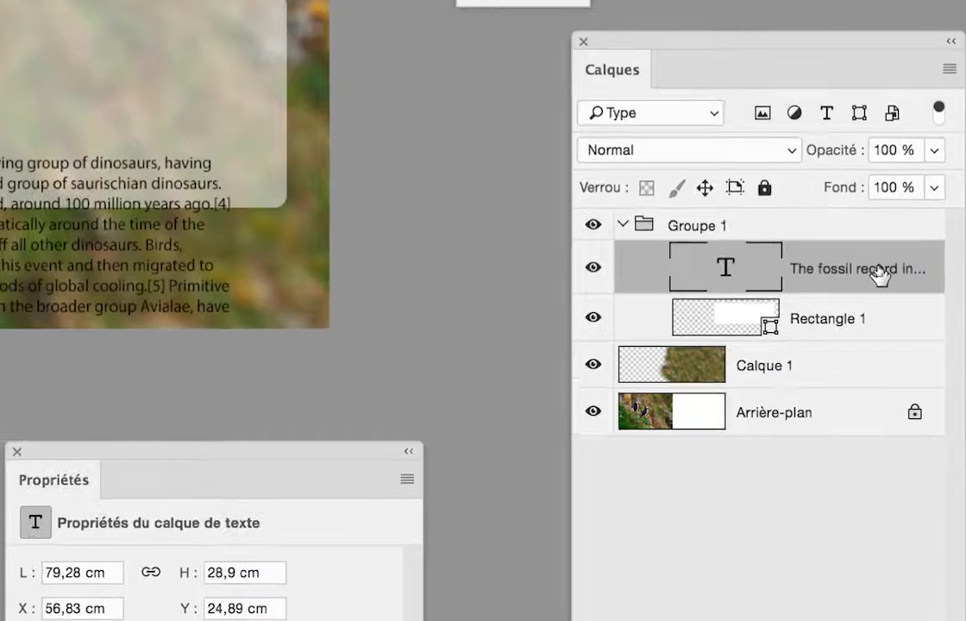
key(super+z)
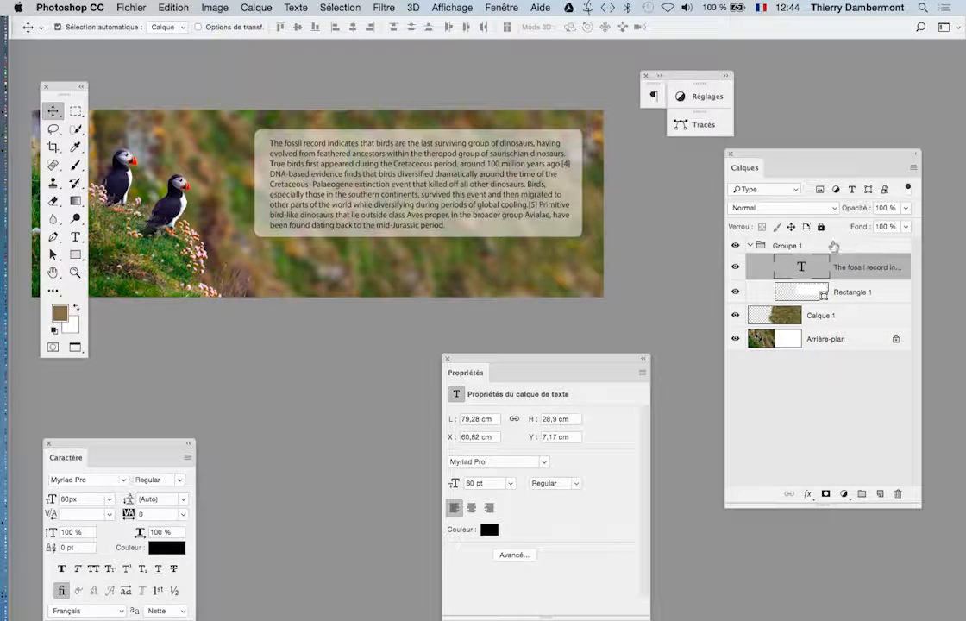
- With Groupe 1 selected and collapsed, turn off the Move tool's automatic selection and move the whole group slightly lower on the photo
click(760, 247)
click(749, 245)
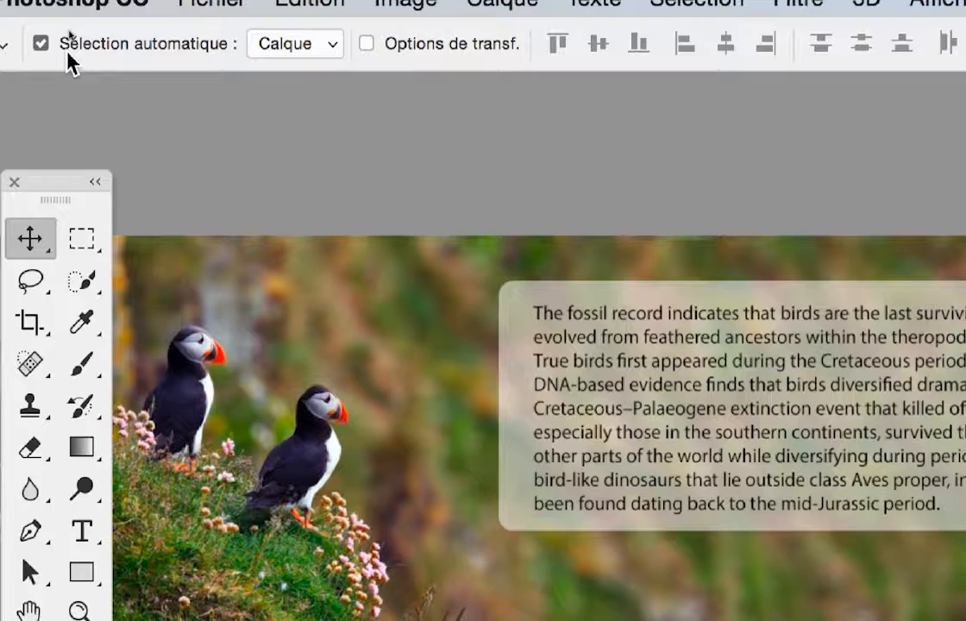
click(43, 43)
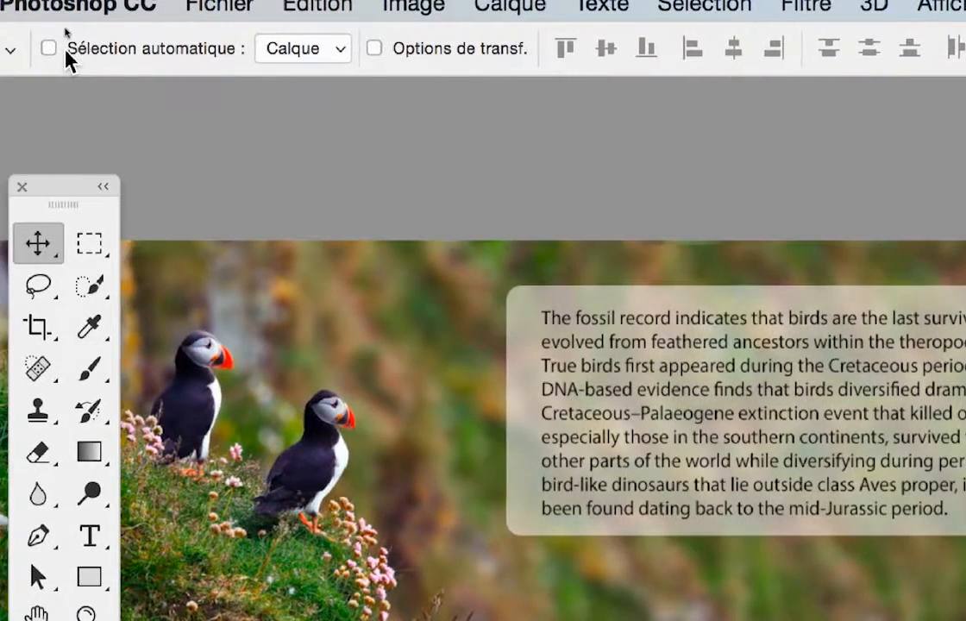
click(57, 48)
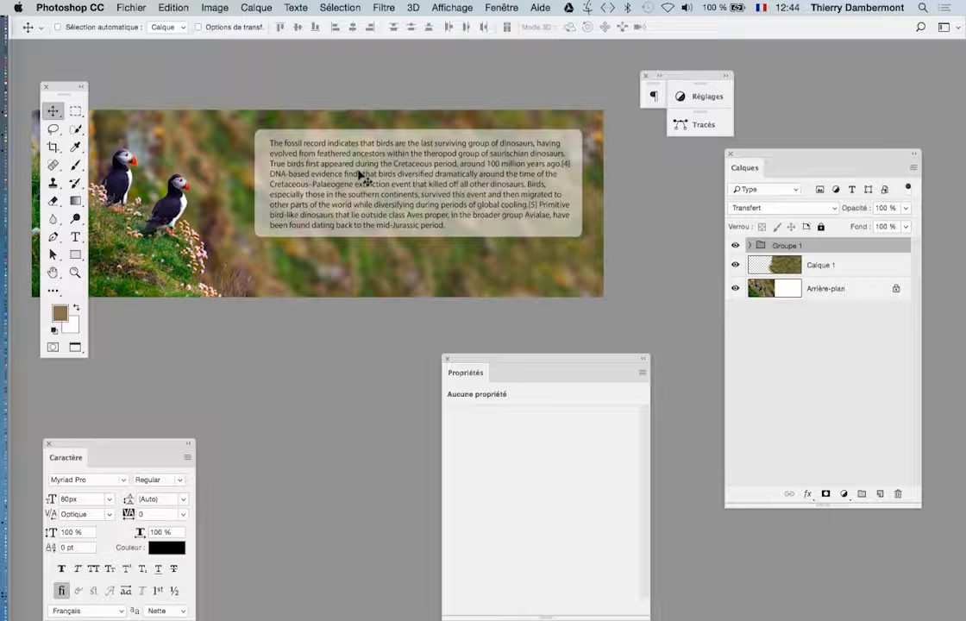
mouse_move(361, 177)
mouse_down()
mouse_move(368, 199)
mouse_move(407, 207)
mouse_move(346, 200)
mouse_move(345, 169)
mouse_move(360, 180)
mouse_up()
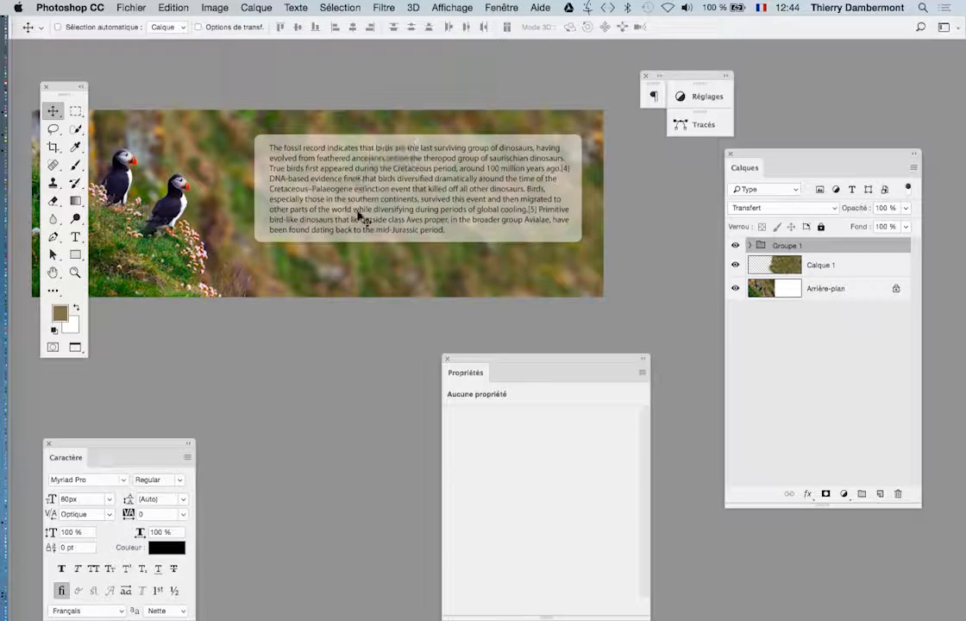
mouse_move(409, 211)
mouse_down()
mouse_move(416, 243)
mouse_move(408, 211)
mouse_up()
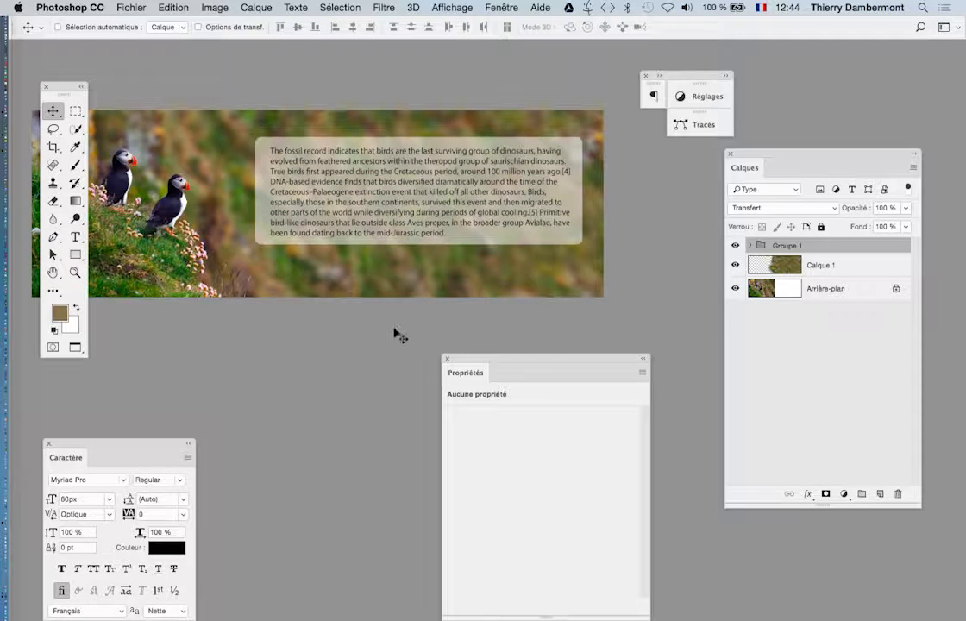
- Save a layered Photoshop copy in tampon-nov2016, appending "- 03" to the file name Puffin-Birds-Wallpaper - AJOUT DE ZONE
click(131, 7)
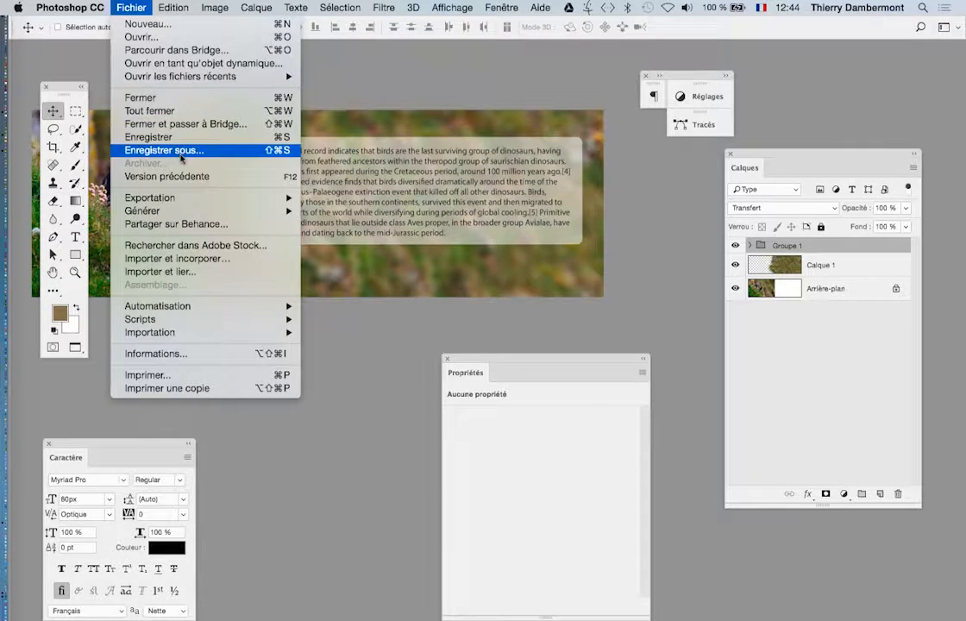
click(155, 148)
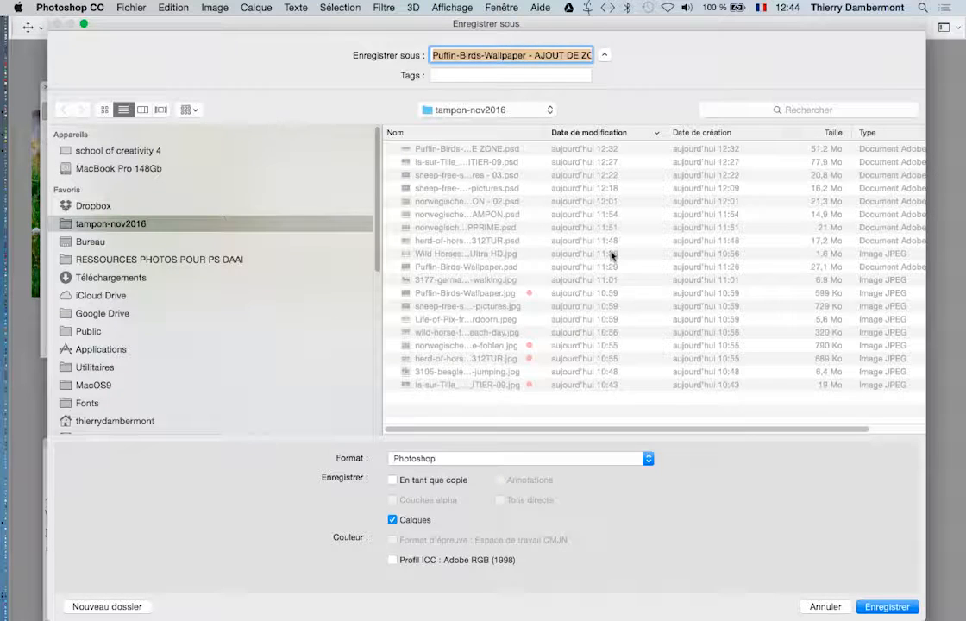
click(572, 53)
key(Down)
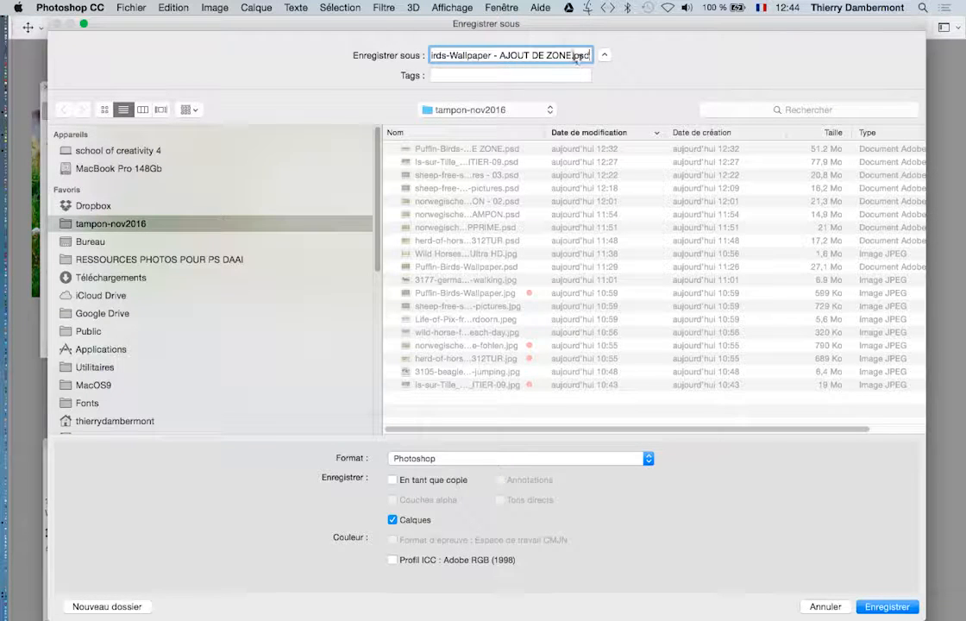
click(576, 55)
text(- 03)
key(Return)
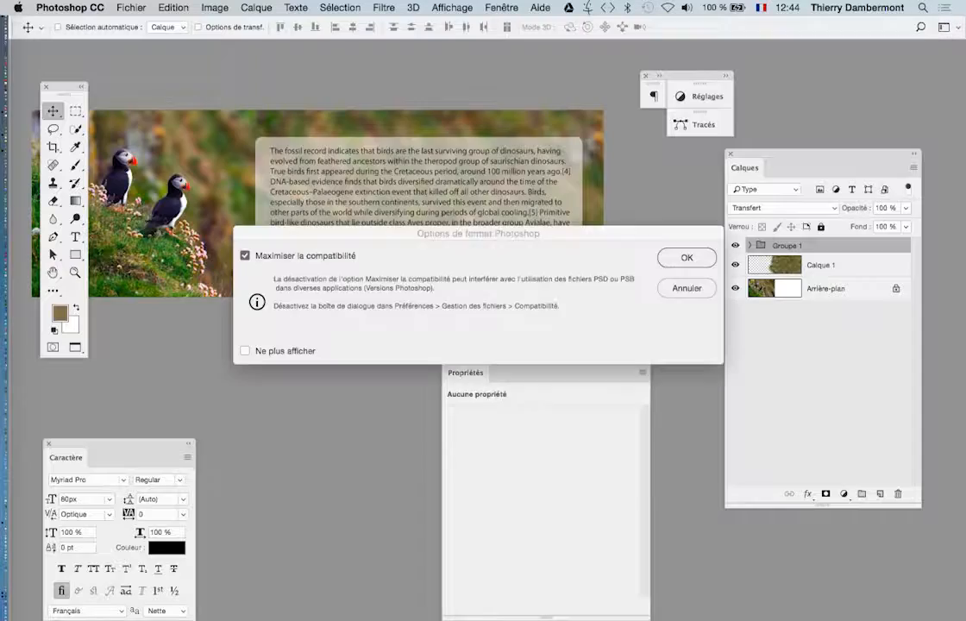